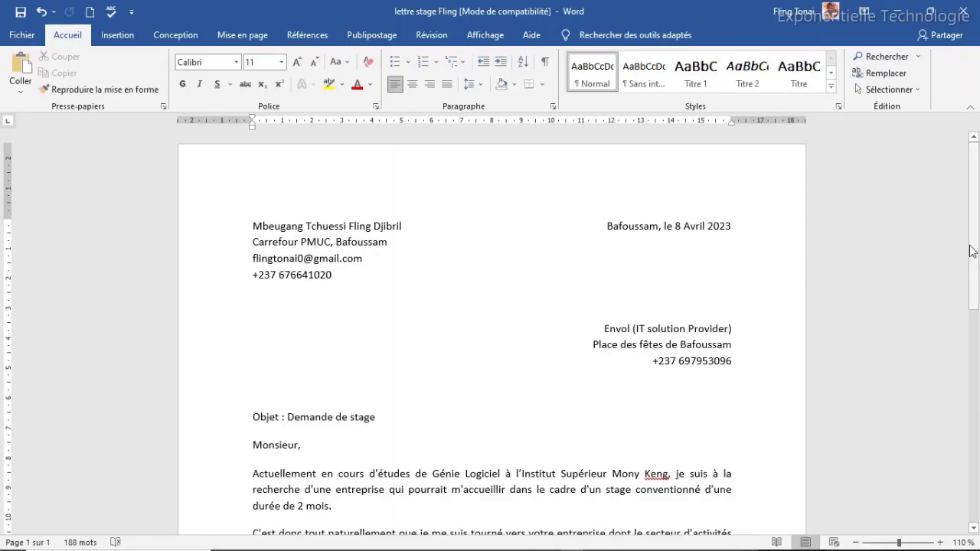
Scroll through the Word letter, glance at its PDF in Foxit Reader, and return to Word.
{"action": "left_click_drag", "start_coordinate": [976, 244], "coordinate": [976, 335]}
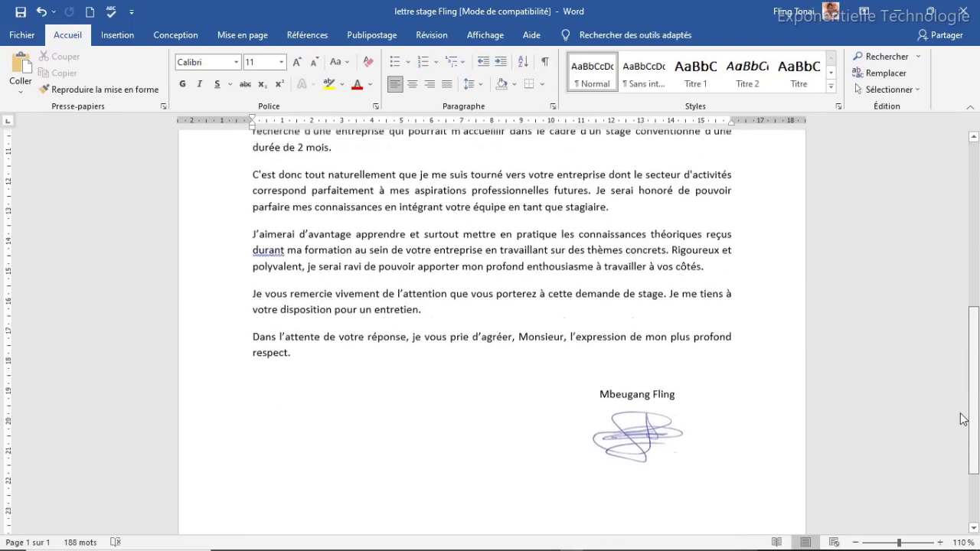
{"action": "scroll", "coordinate": [976, 335], "scroll_direction": "up", "scroll_amount": 1}
{"action": "scroll", "coordinate": [669, 326], "scroll_direction": "down", "scroll_amount": 6}
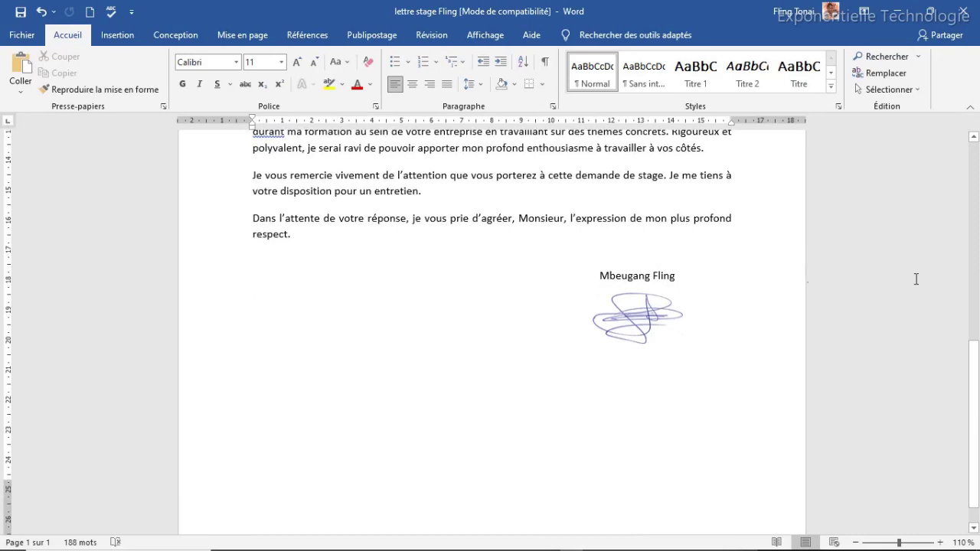
{"action": "scroll", "coordinate": [792, 455], "scroll_direction": "down", "scroll_amount": 1}
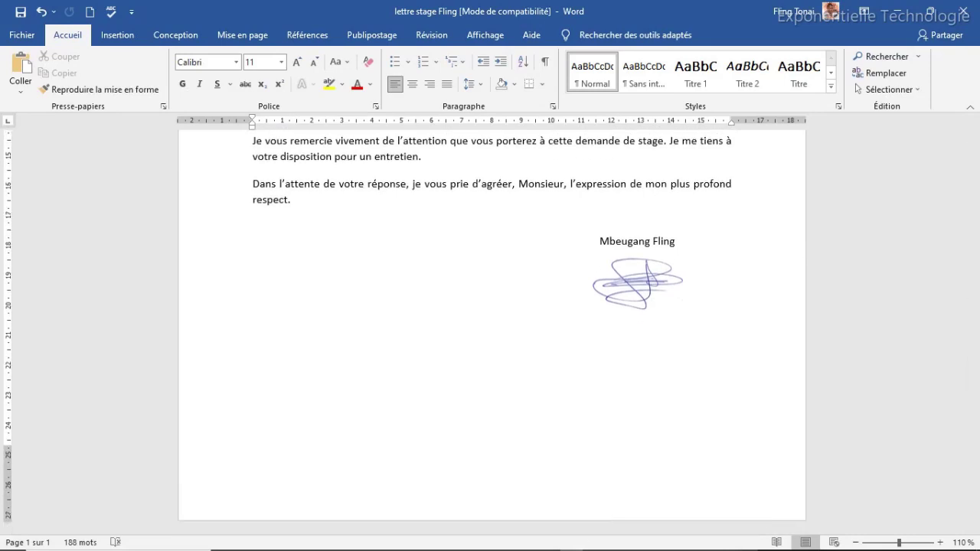
{"action": "left_click", "coordinate": [478, 541]}
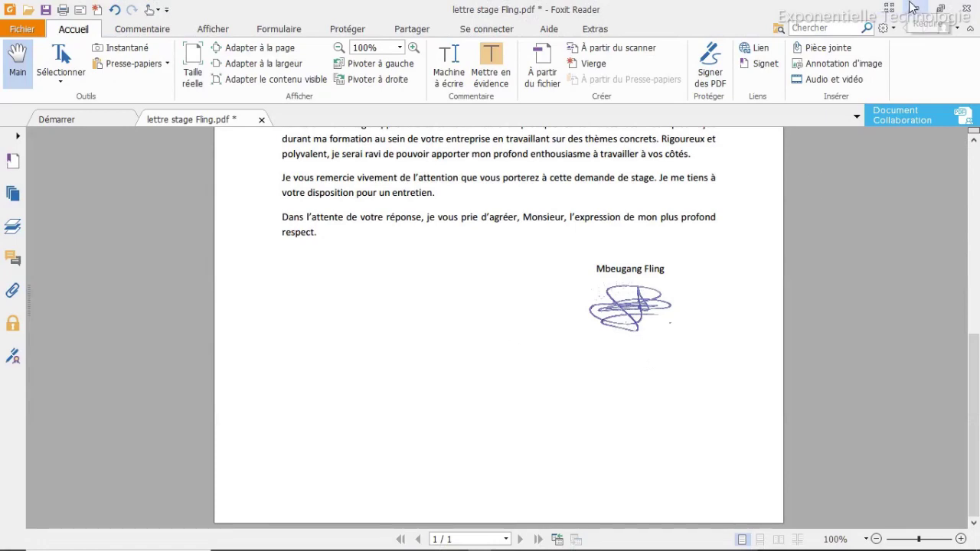
{"action": "left_click", "coordinate": [914, 9]}
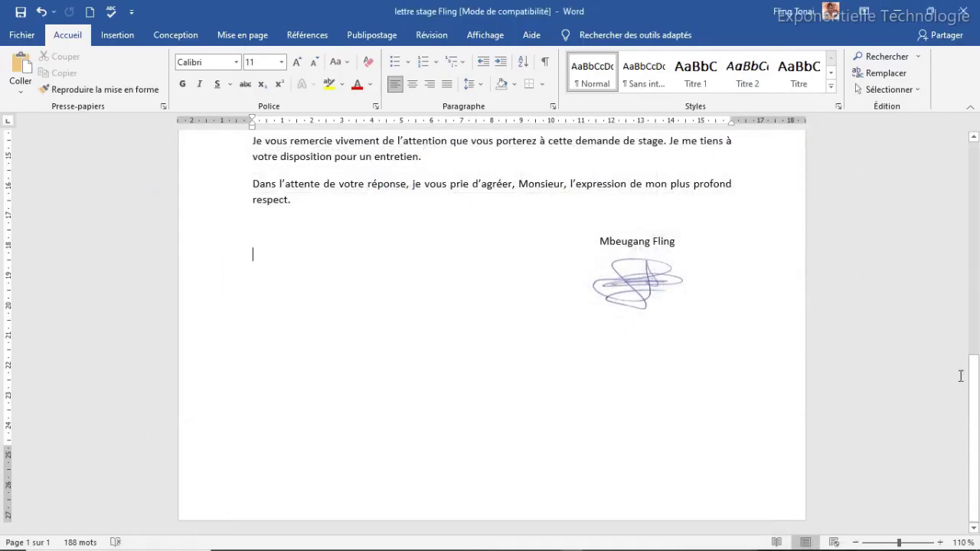
{"action": "left_click_drag", "start_coordinate": [974, 403], "coordinate": [966, 188]}
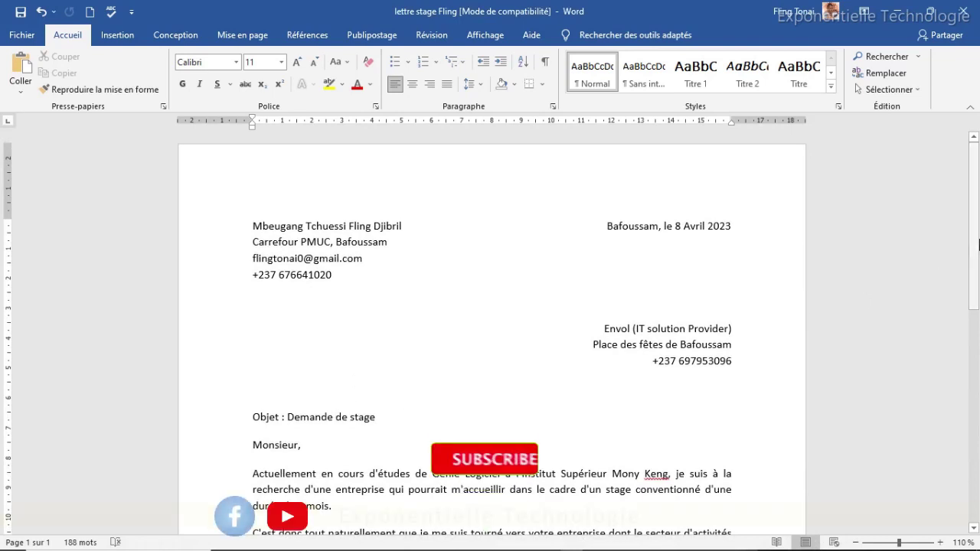
{"action": "mouse_move", "coordinate": [976, 230]}
{"action": "left_mouse_down"}
{"action": "mouse_move", "coordinate": [978, 264]}
{"action": "mouse_move", "coordinate": [977, 183]}
{"action": "left_mouse_up"}
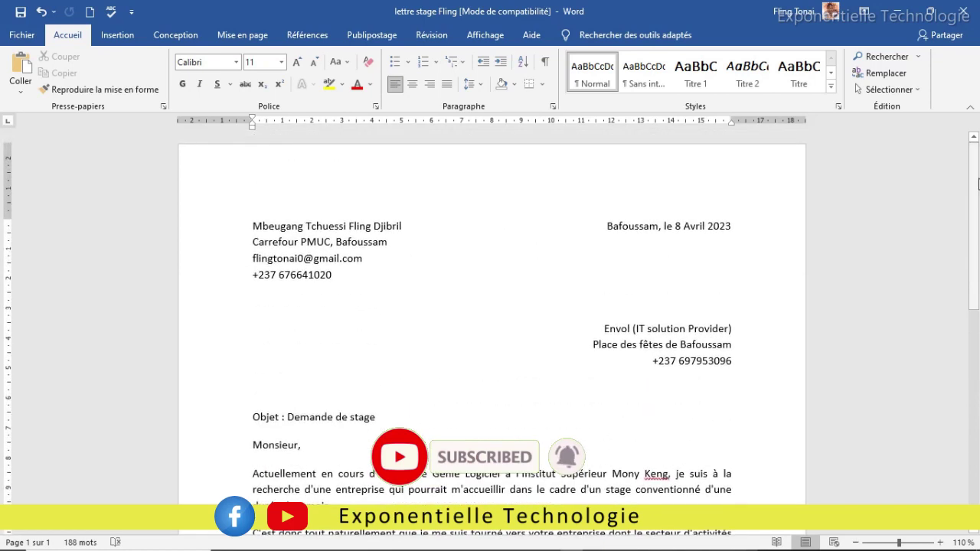
{"action": "scroll", "coordinate": [411, 340], "scroll_direction": "down", "scroll_amount": 10}
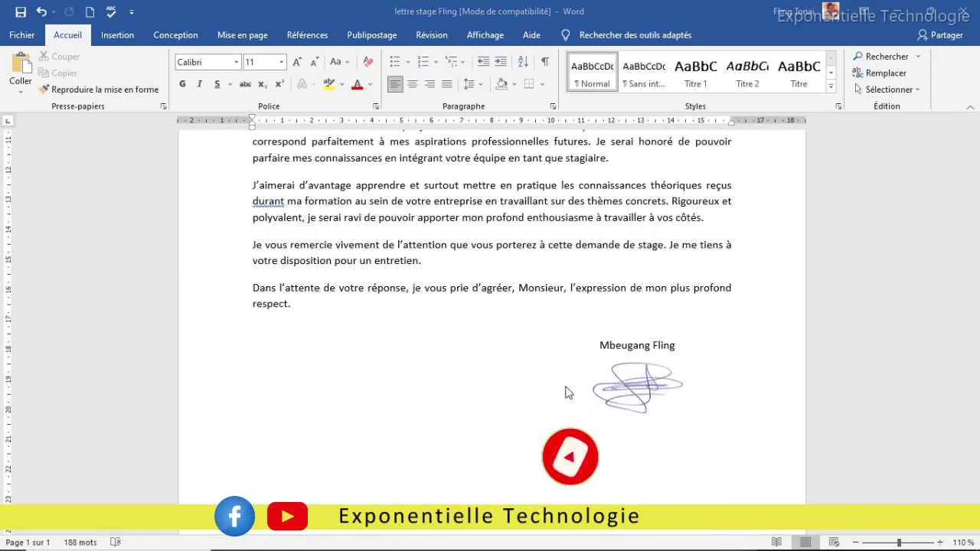
Select the handwritten signature image under the sender's name and delete it.
{"action": "left_click", "coordinate": [633, 393]}
{"action": "left_click", "coordinate": [633, 393]}
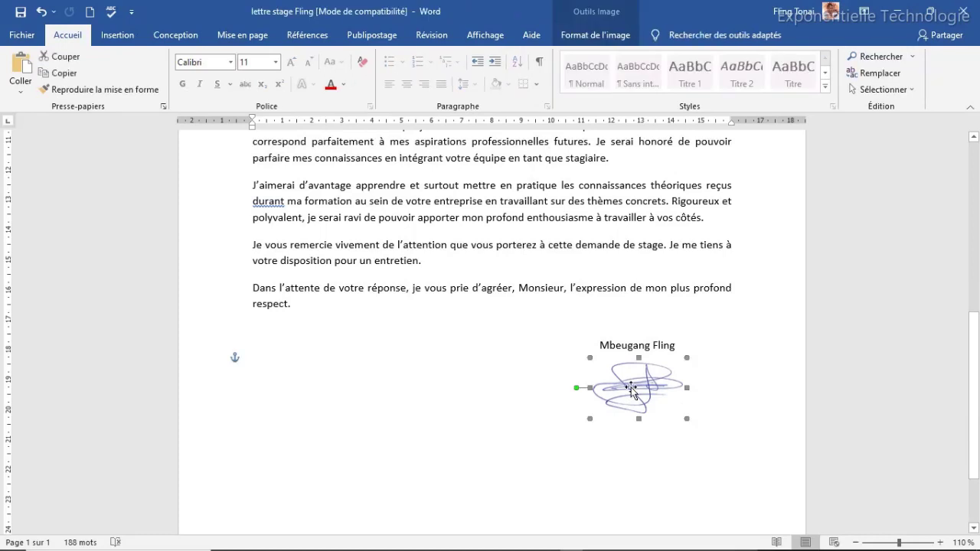
{"action": "left_click", "coordinate": [588, 39]}
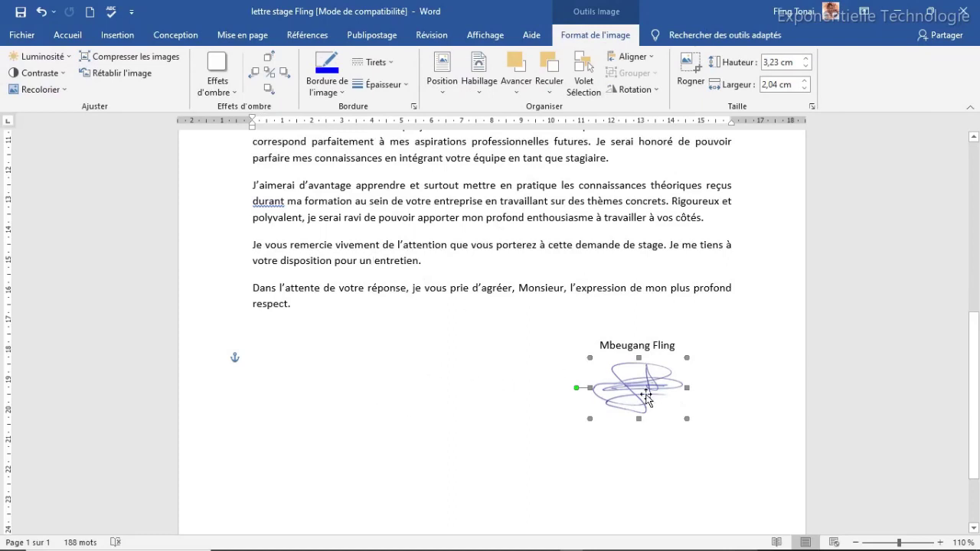
{"action": "right_click", "coordinate": [634, 392]}
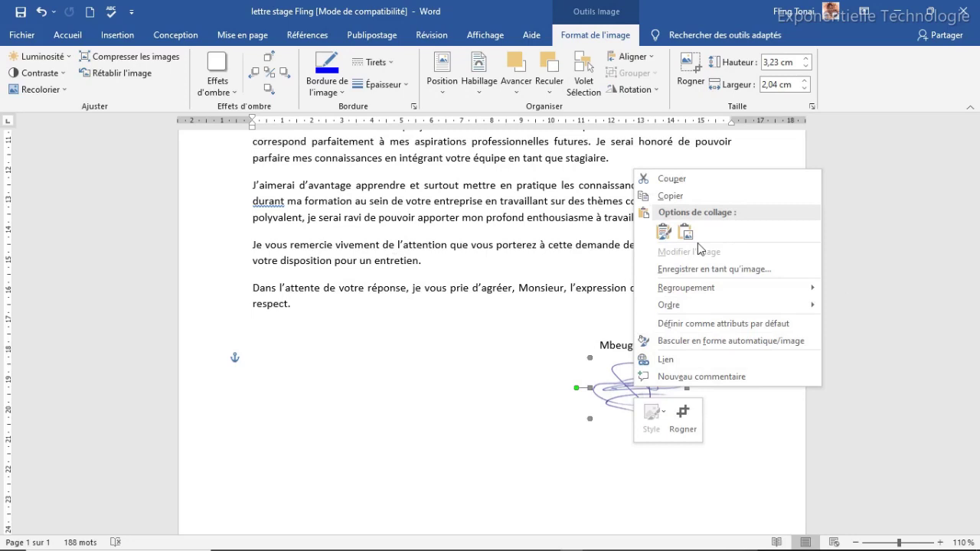
{"action": "left_click", "coordinate": [469, 370]}
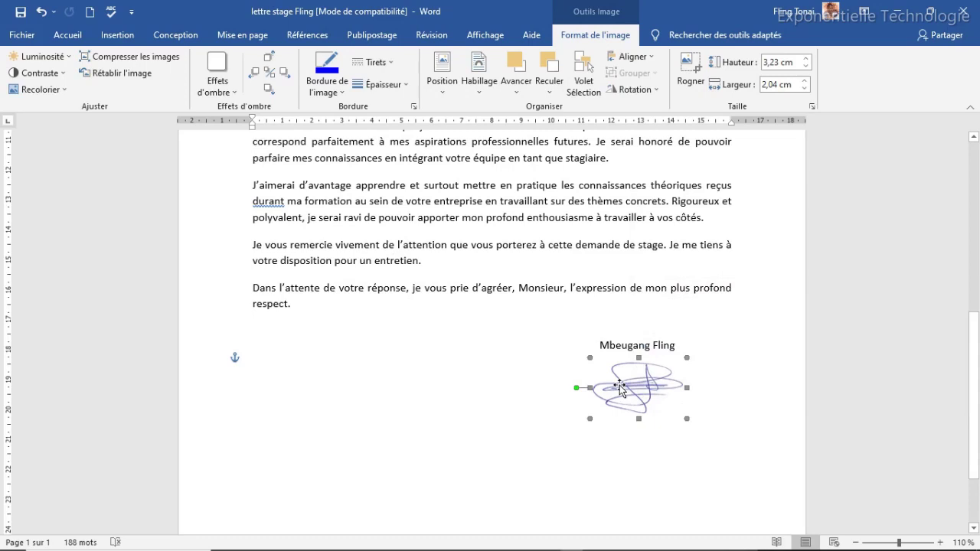
{"action": "key", "text": "Delete"}
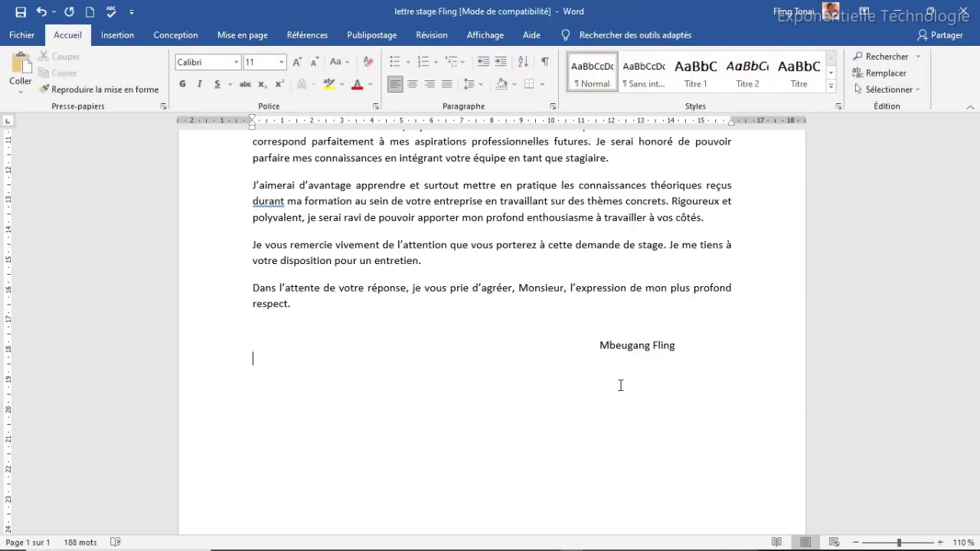
Restore the signature image and draw a rectangle shape over it.
{"action": "key", "text": "ctrl+z"}
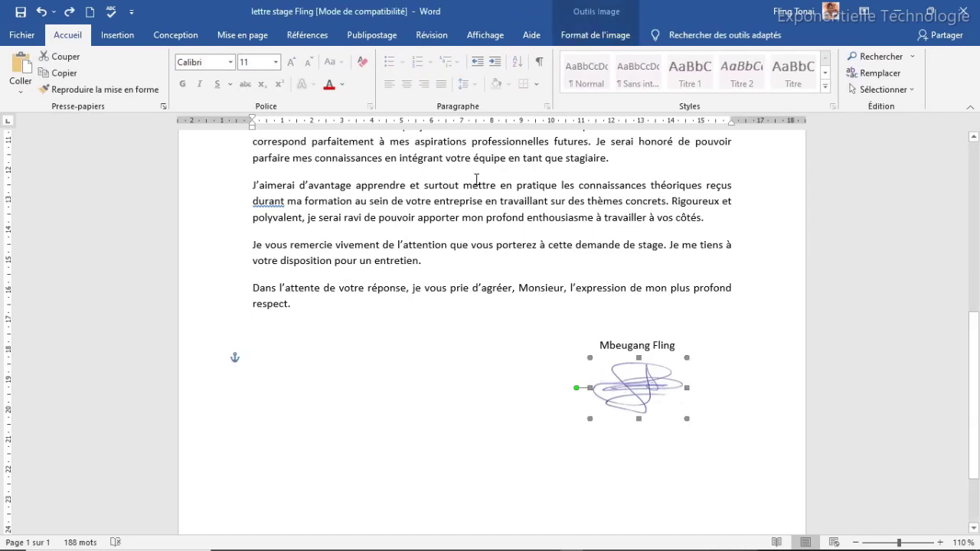
{"action": "left_click", "coordinate": [597, 36]}
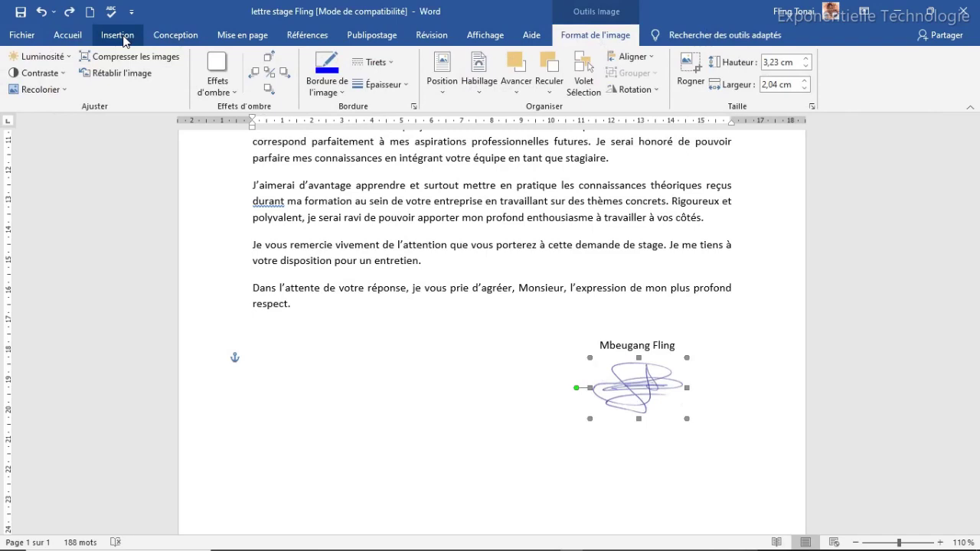
{"action": "left_click", "coordinate": [124, 37]}
{"action": "left_click", "coordinate": [212, 59]}
{"action": "left_click", "coordinate": [228, 89]}
{"action": "mouse_move", "coordinate": [550, 349]}
{"action": "left_mouse_down"}
{"action": "mouse_move", "coordinate": [706, 439]}
{"action": "mouse_move", "coordinate": [680, 414]}
{"action": "left_mouse_up"}
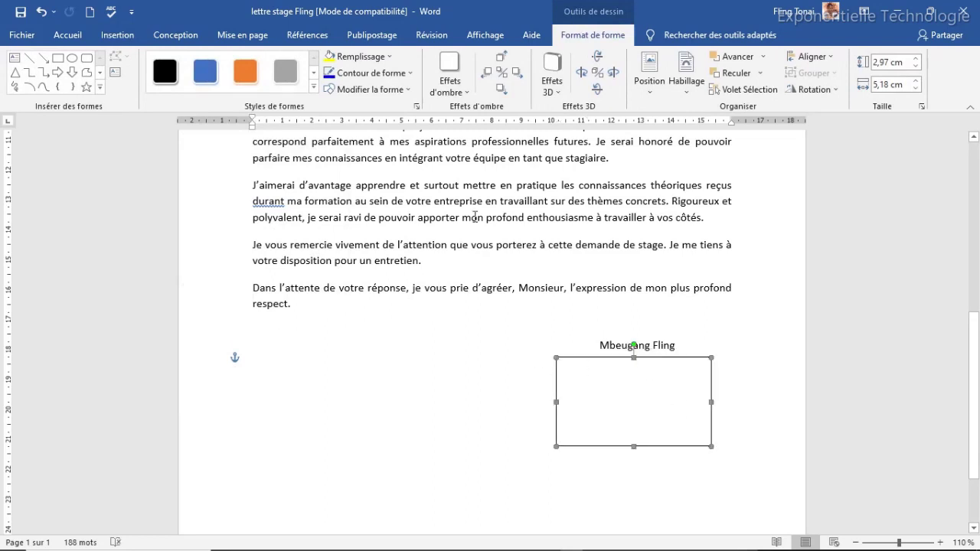
Set the rectangle to Sans contour so the signature area appears blank.
{"action": "left_click", "coordinate": [406, 71]}
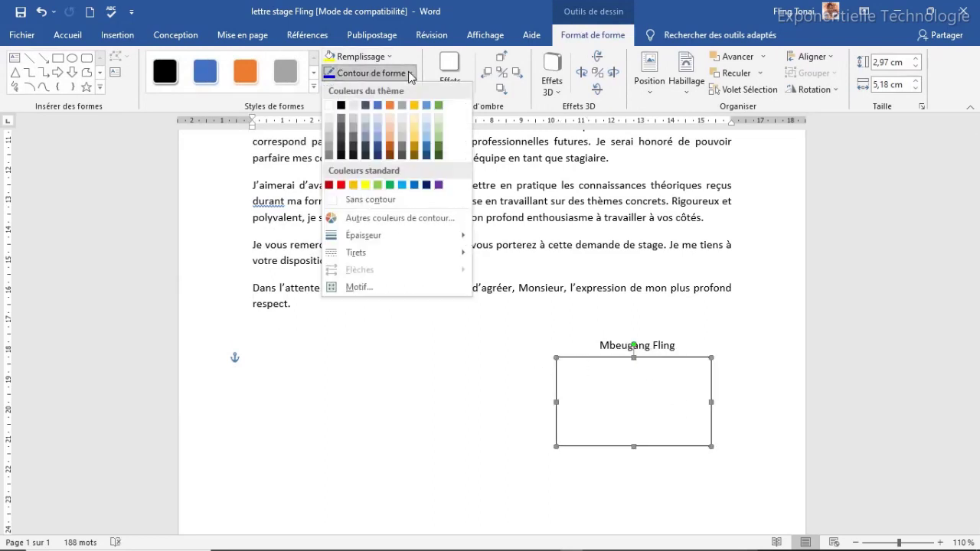
{"action": "left_click", "coordinate": [353, 204]}
{"action": "left_click", "coordinate": [445, 371]}
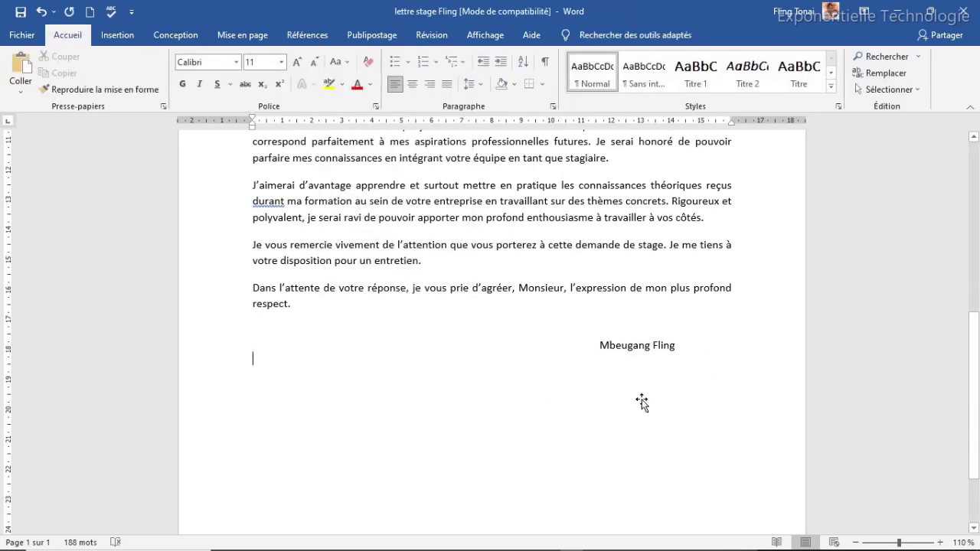
Insert the signature photo IMG_20230425_055238 from Téléchargements into the letter.
{"action": "left_click", "coordinate": [123, 35]}
{"action": "left_click", "coordinate": [157, 84]}
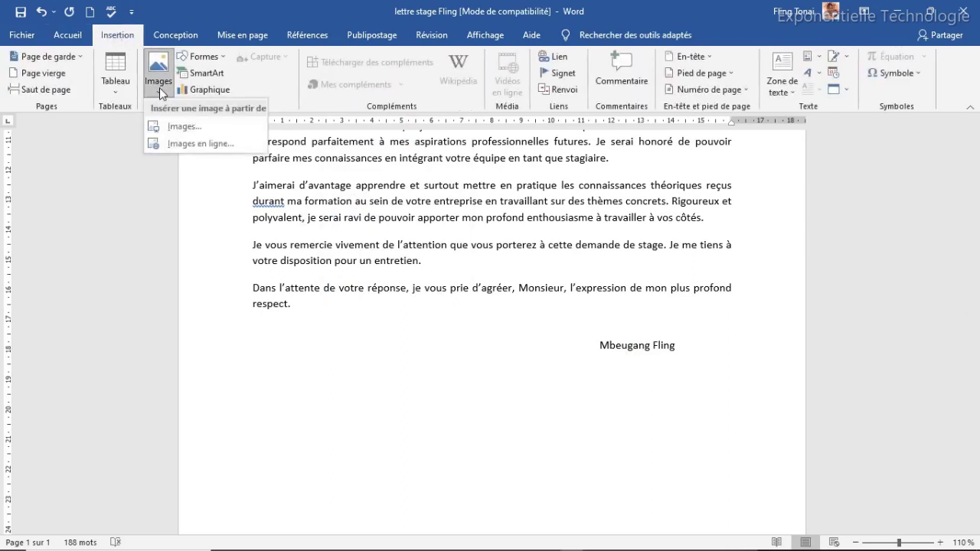
{"action": "left_click", "coordinate": [170, 127]}
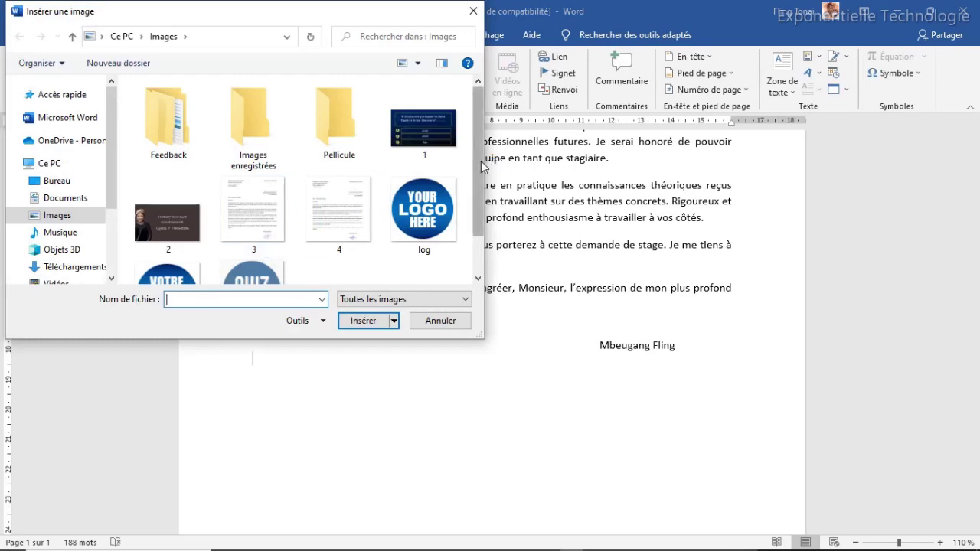
{"action": "scroll", "coordinate": [478, 184], "scroll_direction": "down", "scroll_amount": 1}
{"action": "scroll", "coordinate": [477, 184], "scroll_direction": "up", "scroll_amount": 1}
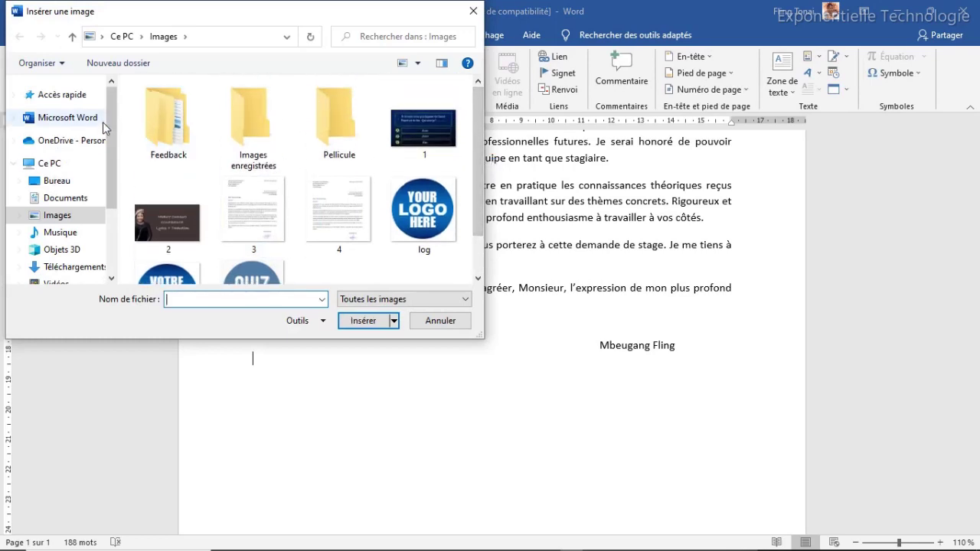
{"action": "left_click", "coordinate": [75, 267]}
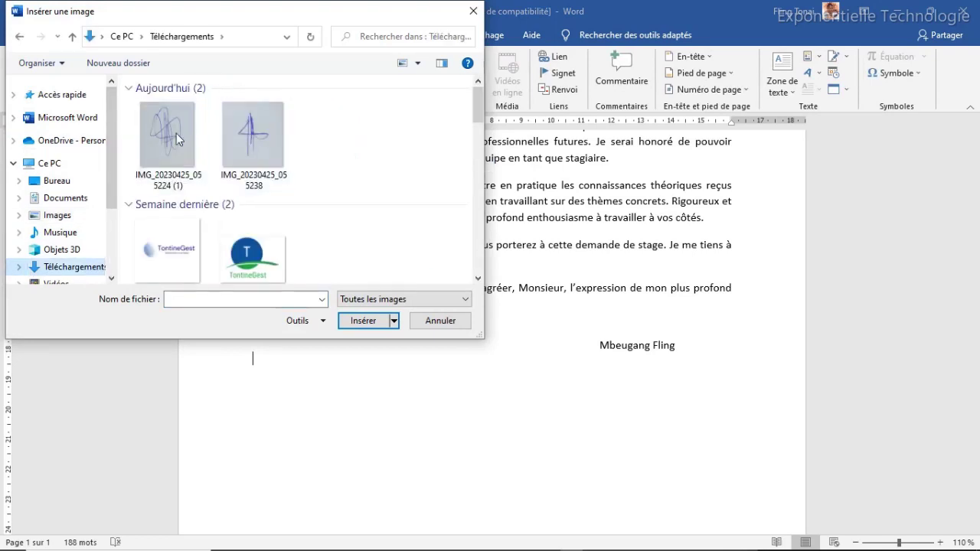
{"action": "left_click", "coordinate": [161, 139]}
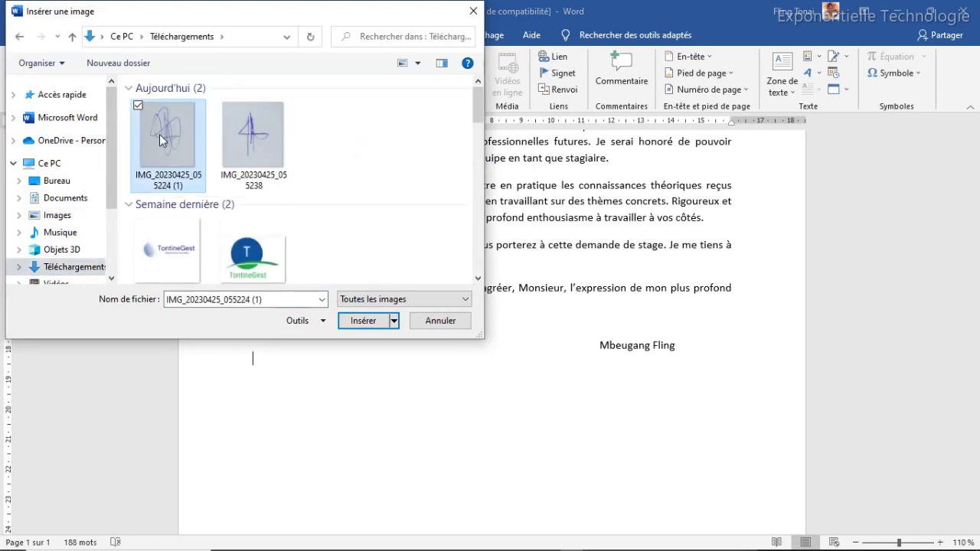
{"action": "left_click", "coordinate": [248, 159]}
{"action": "left_click", "coordinate": [351, 318]}
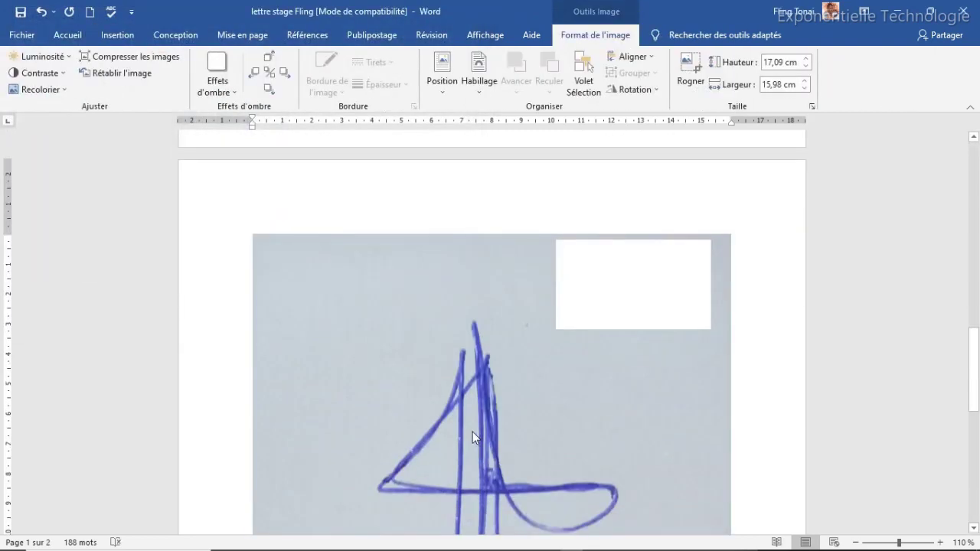
Set the signature photo's height to 5 cm, making it 5,01 × 4,67 cm, and enable Rogner.
{"action": "left_click", "coordinate": [775, 61]}
{"action": "type", "text": "5"}
{"action": "key", "text": "Tab"}
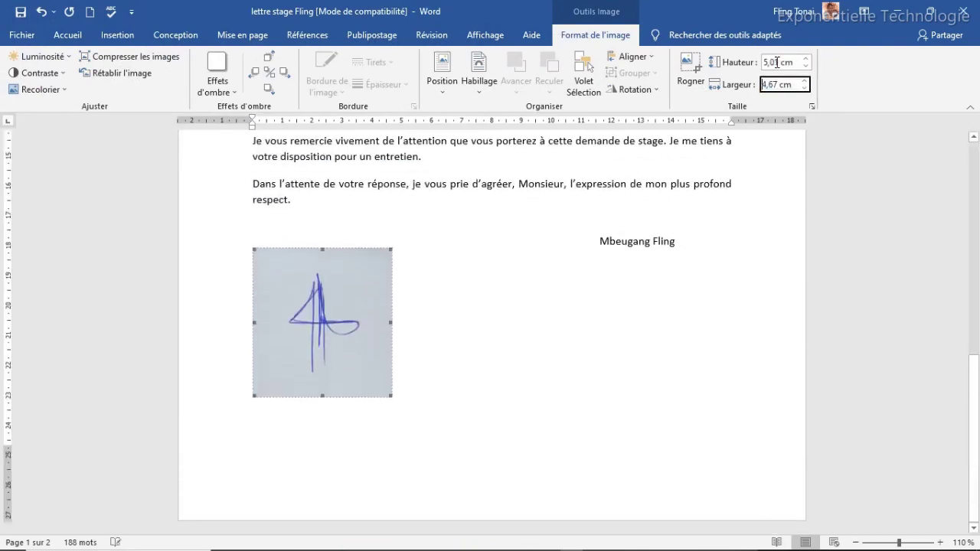
{"action": "left_click", "coordinate": [327, 320]}
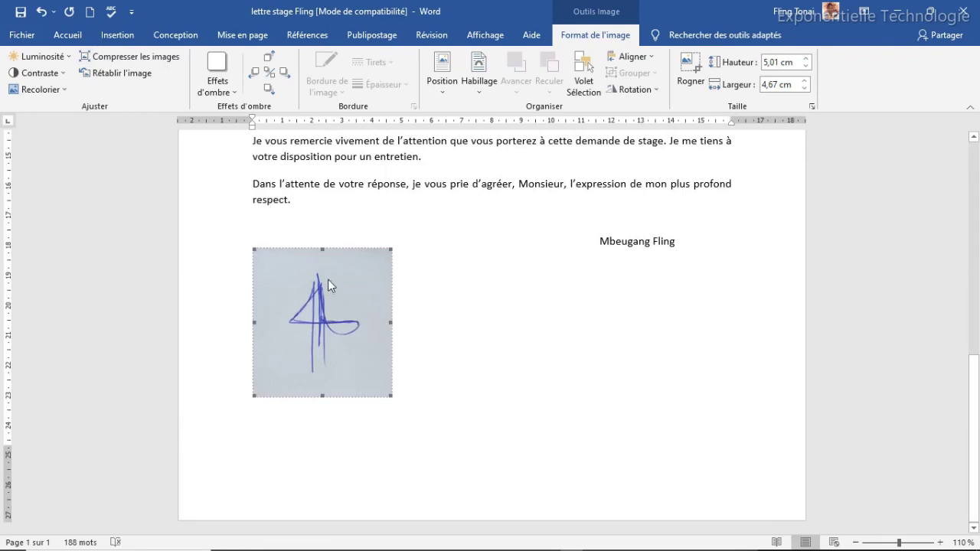
{"action": "left_click", "coordinate": [691, 72]}
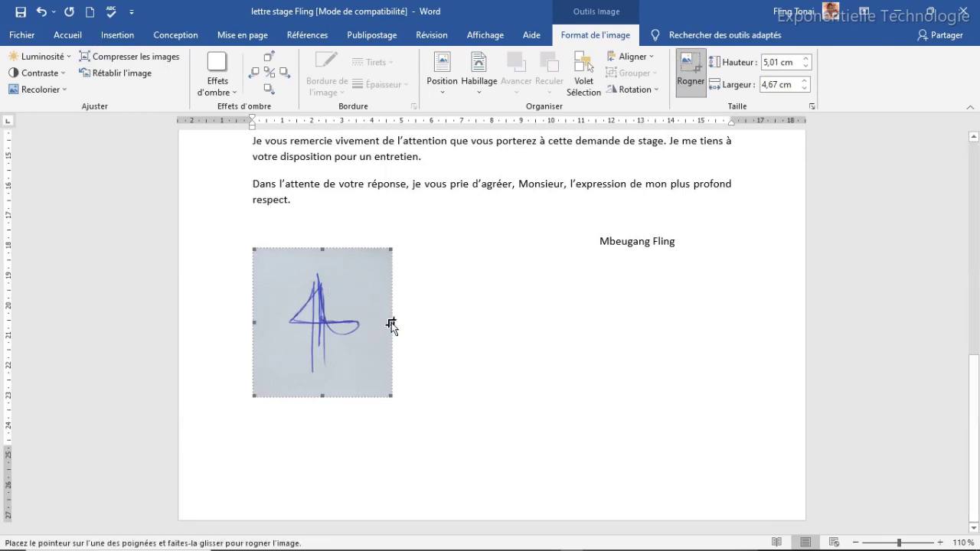
Crop the signature's right, left, bottom and top margins down to 3,84 × 2,52 cm.
{"action": "left_click_drag", "start_coordinate": [387, 320], "coordinate": [357, 327]}
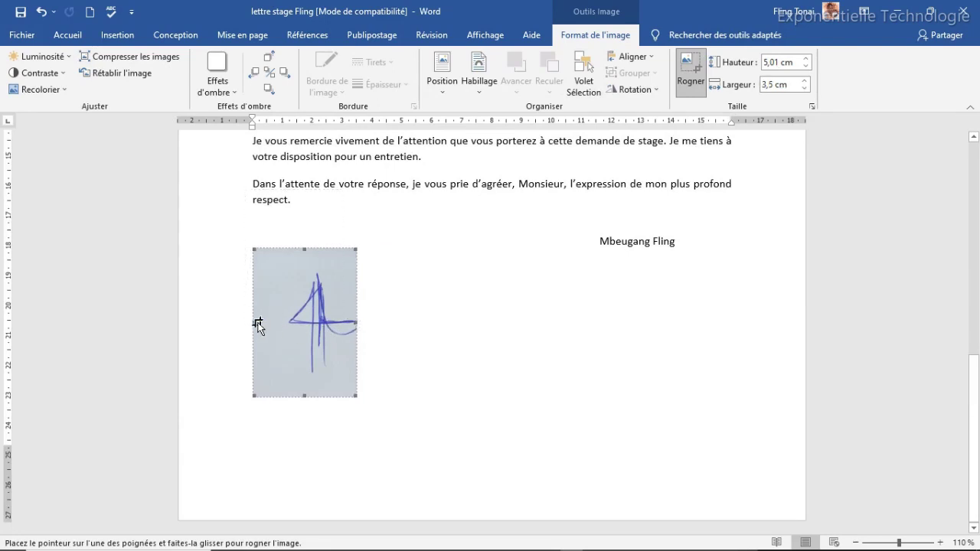
{"action": "left_click_drag", "start_coordinate": [278, 322], "coordinate": [280, 323]}
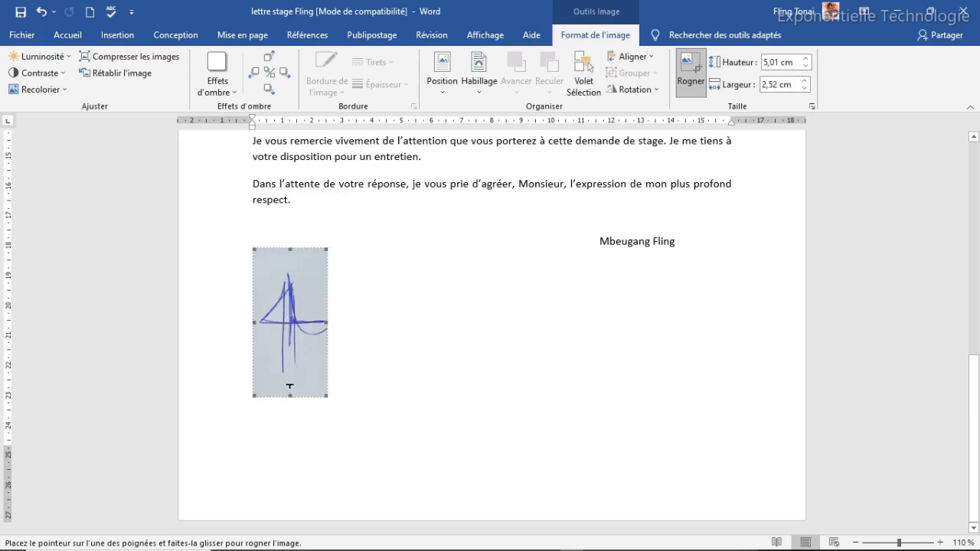
{"action": "left_click_drag", "start_coordinate": [289, 380], "coordinate": [288, 377]}
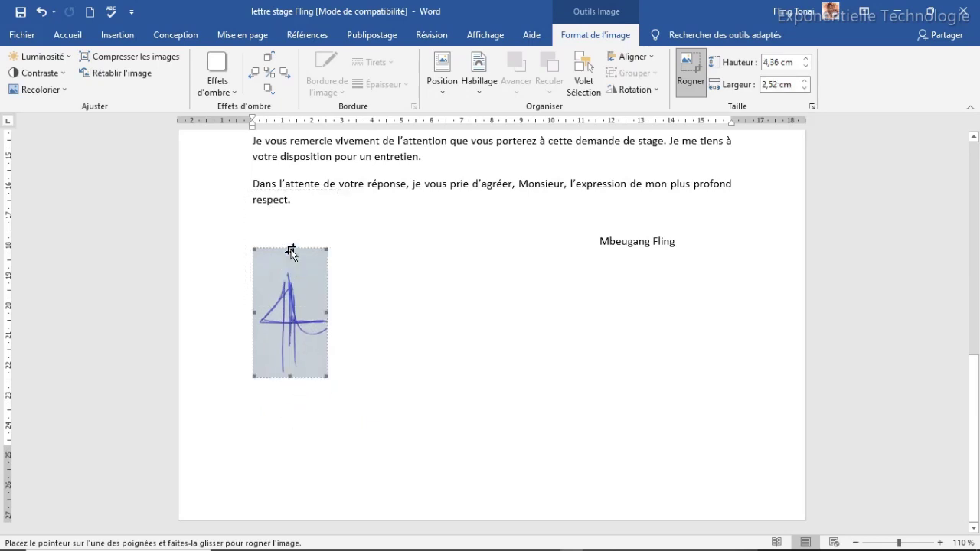
{"action": "left_click_drag", "start_coordinate": [288, 262], "coordinate": [289, 265]}
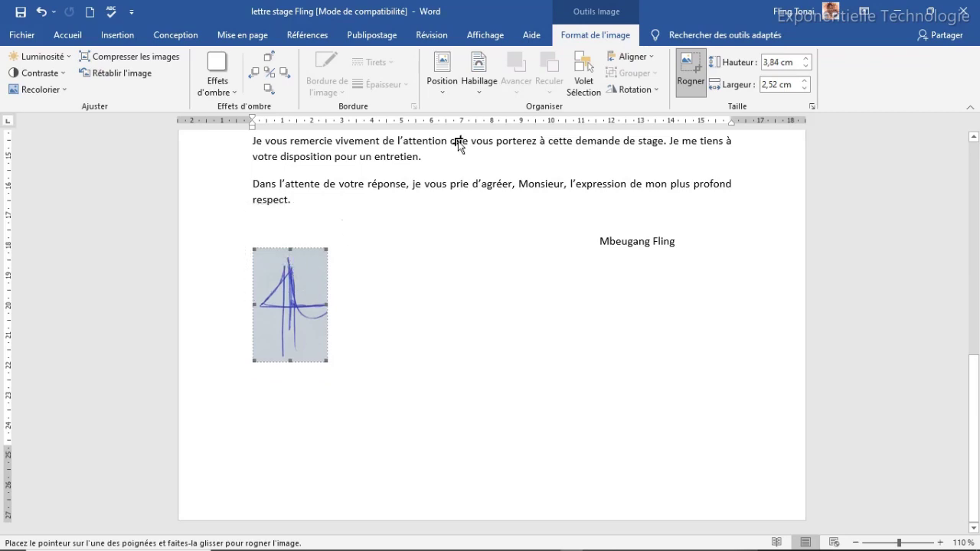
{"action": "left_click", "coordinate": [448, 89]}
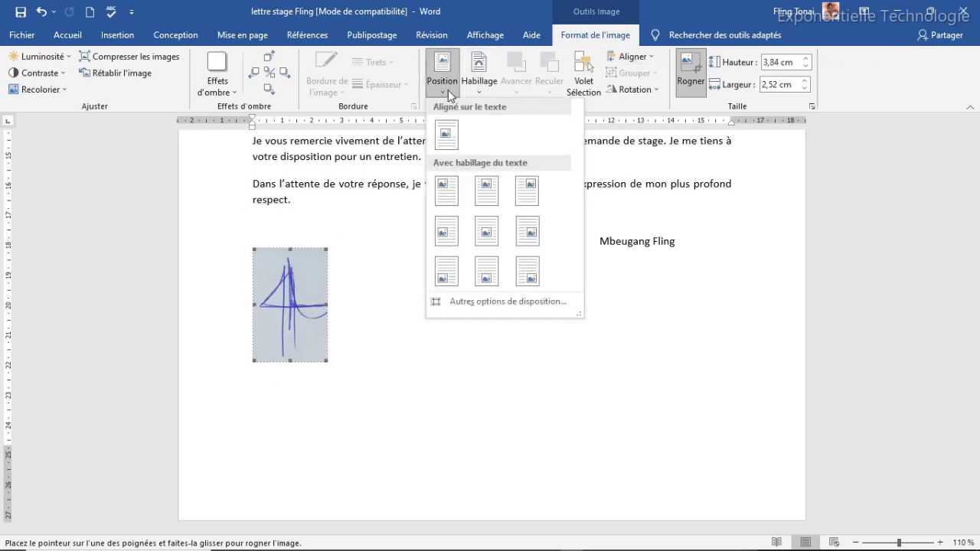
Float the signature with text wrapping, move it under the sender's name, and rotate it a quarter turn.
{"action": "left_click", "coordinate": [488, 198]}
{"action": "left_click_drag", "start_coordinate": [972, 342], "coordinate": [956, 182]}
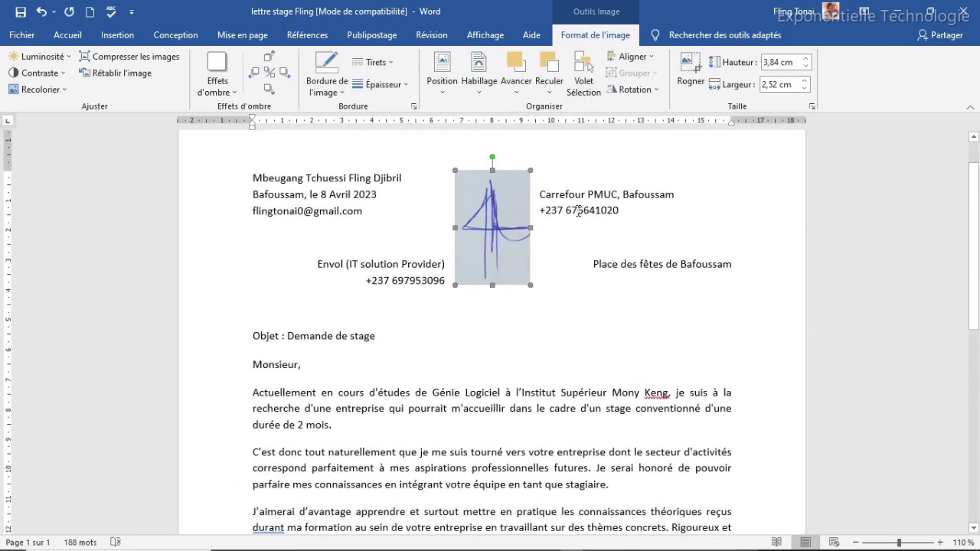
{"action": "left_click_drag", "start_coordinate": [475, 220], "coordinate": [433, 518]}
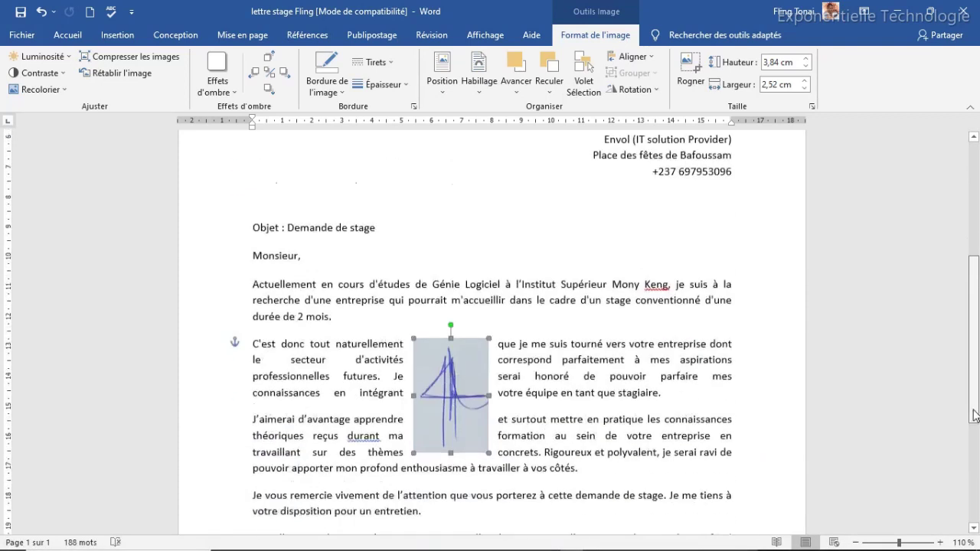
{"action": "left_click_drag", "start_coordinate": [974, 313], "coordinate": [977, 438]}
{"action": "left_click_drag", "start_coordinate": [452, 237], "coordinate": [439, 490]}
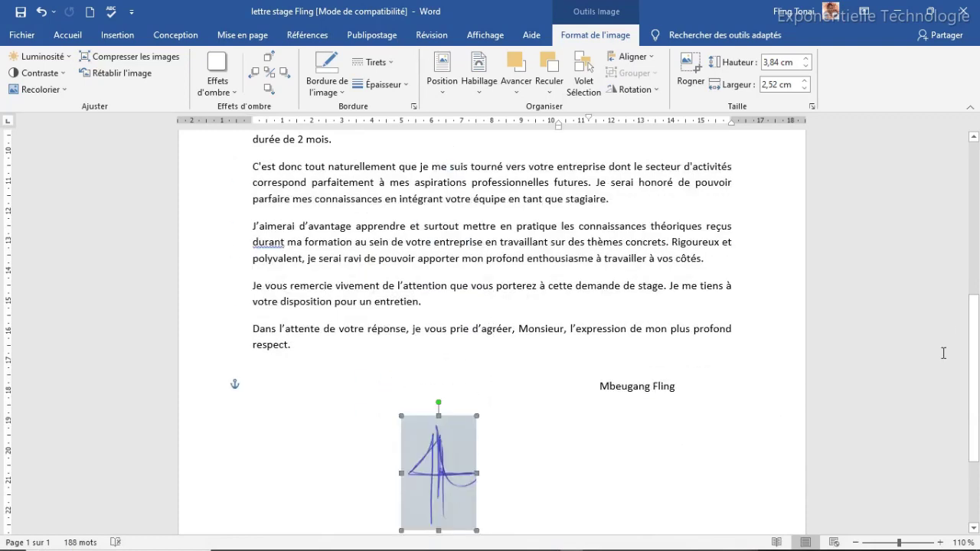
{"action": "left_click_drag", "start_coordinate": [973, 326], "coordinate": [974, 379]}
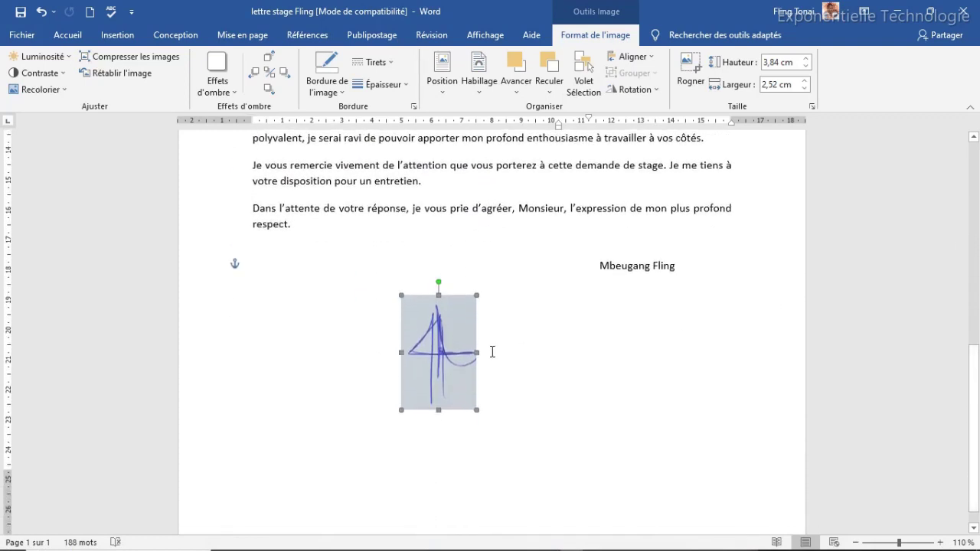
{"action": "left_click_drag", "start_coordinate": [452, 352], "coordinate": [527, 360]}
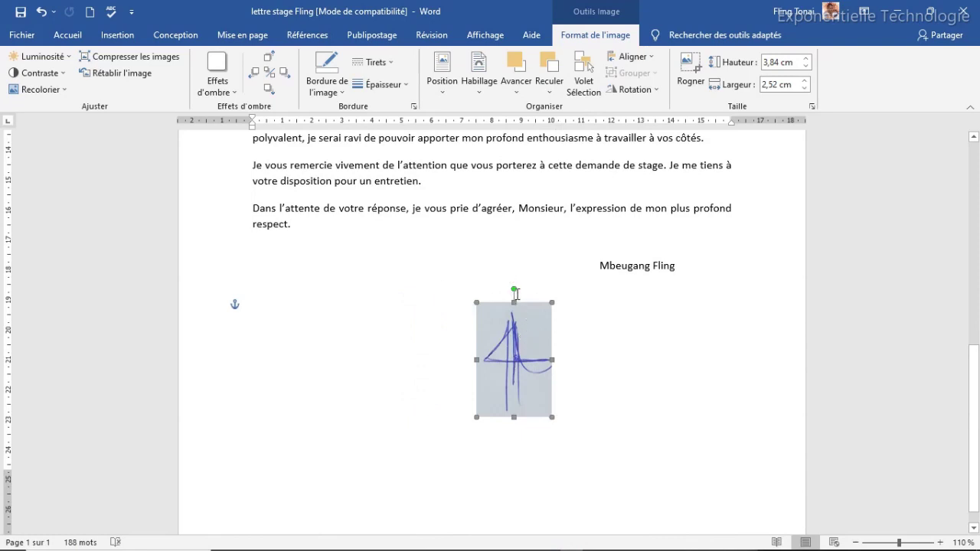
{"action": "mouse_move", "coordinate": [492, 318]}
{"action": "left_mouse_down"}
{"action": "mouse_move", "coordinate": [487, 360]}
{"action": "mouse_move", "coordinate": [662, 300]}
{"action": "left_mouse_up"}
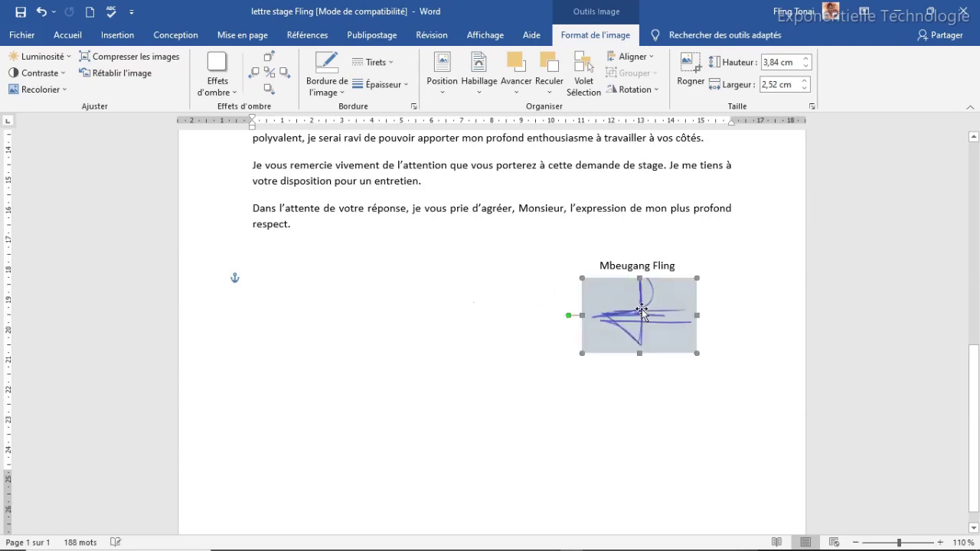
Make the signature's grey background transparent with Couleur transparente, nudge it lower, and save the letter.
{"action": "left_click", "coordinate": [64, 92]}
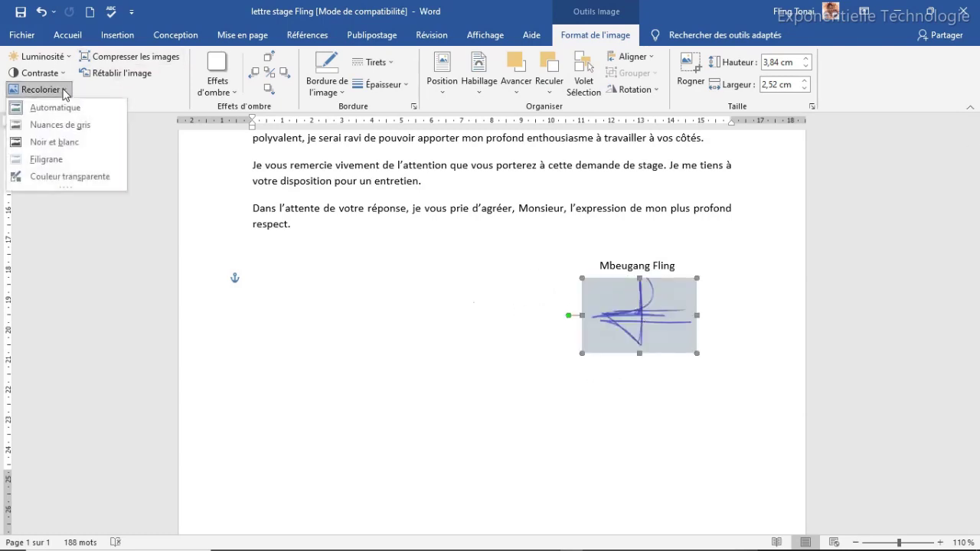
{"action": "left_click", "coordinate": [54, 183]}
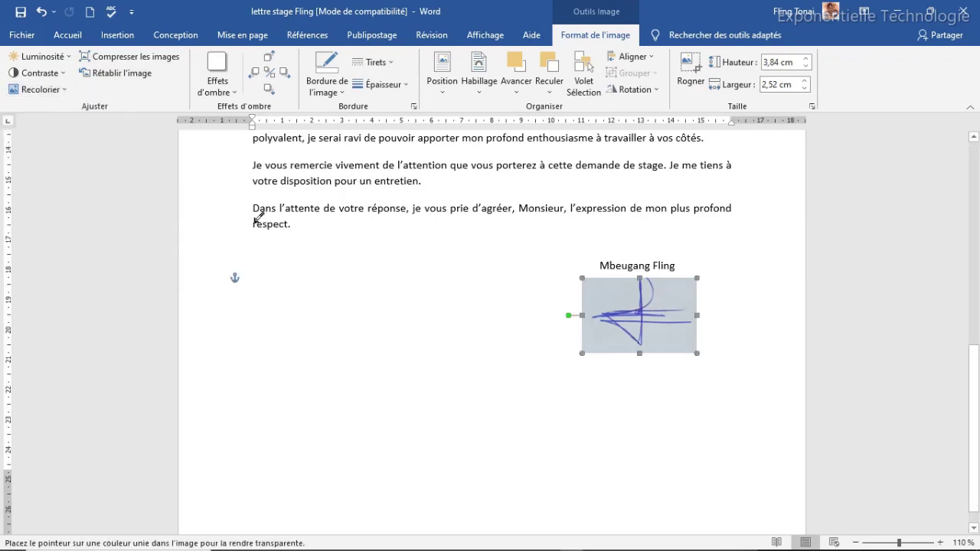
{"action": "left_click", "coordinate": [619, 293]}
{"action": "left_click", "coordinate": [702, 402]}
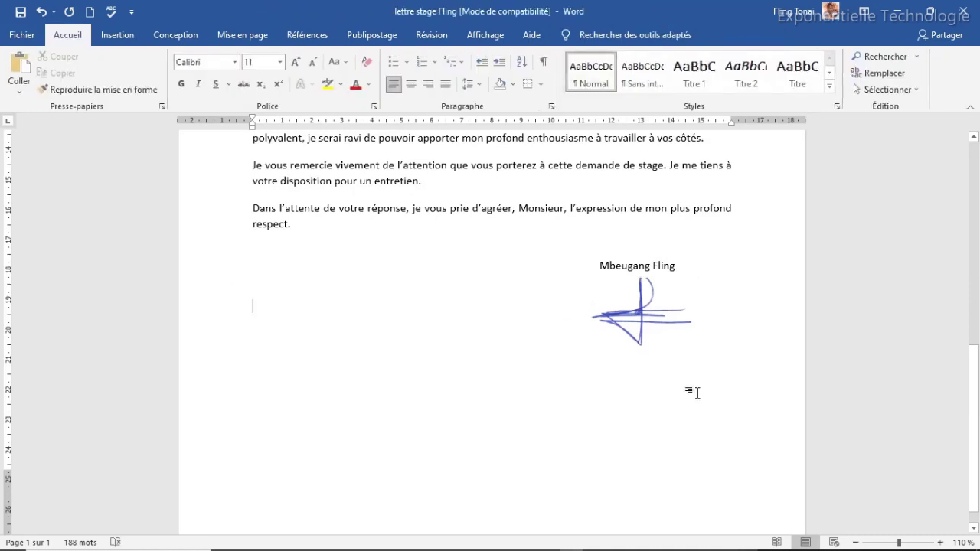
{"action": "left_click_drag", "start_coordinate": [656, 307], "coordinate": [657, 314]}
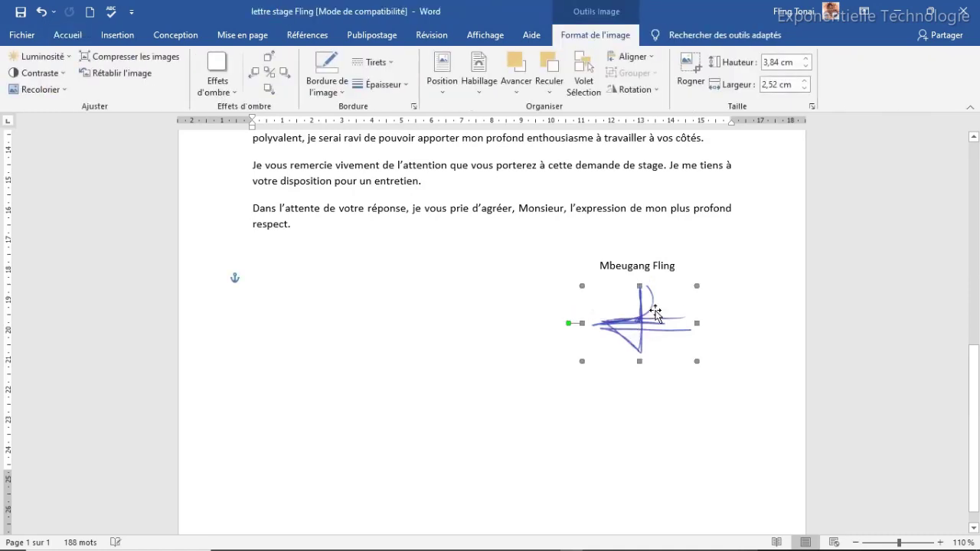
{"action": "left_click", "coordinate": [588, 400]}
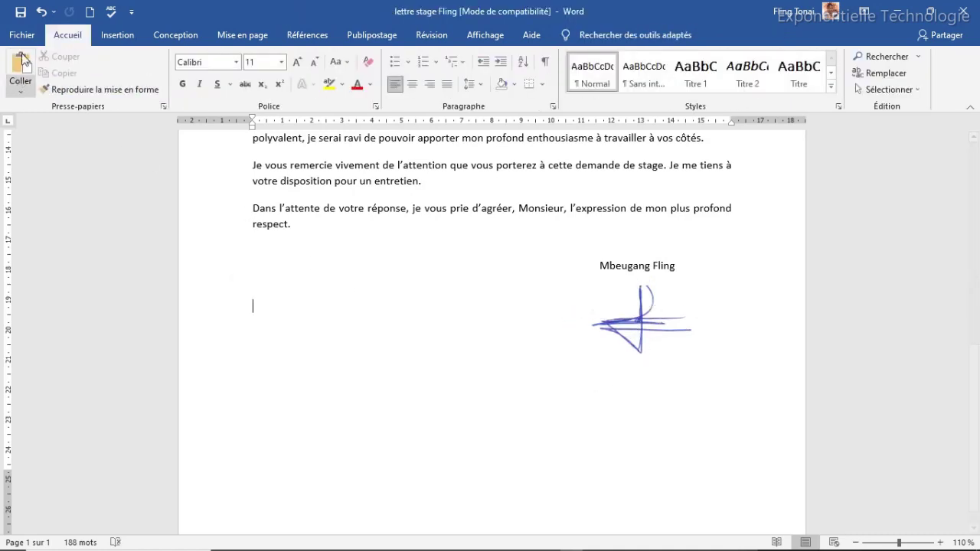
{"action": "left_click", "coordinate": [21, 12]}
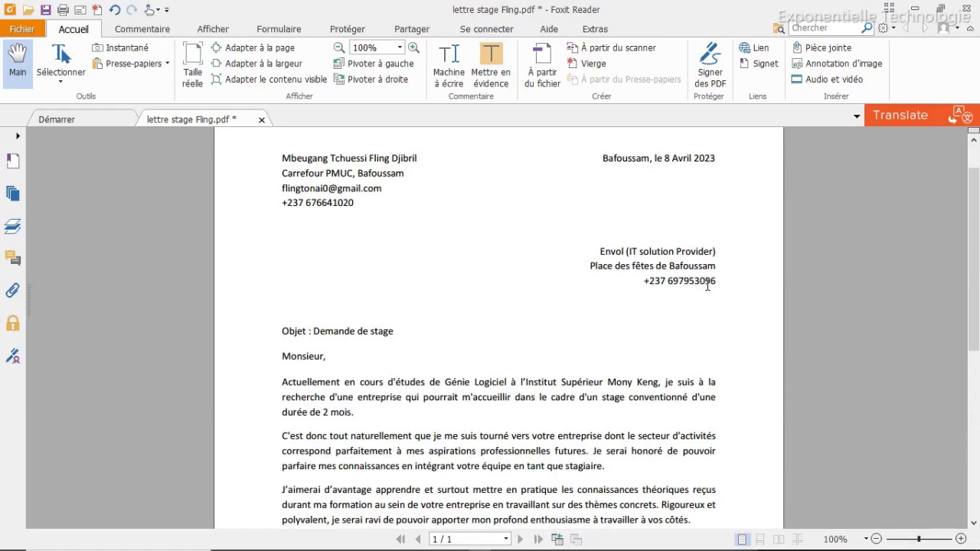
Bring up the Commentaire tools for lettre stage Fling.pdf in Foxit Reader.
{"action": "mouse_move", "coordinate": [974, 258]}
{"action": "left_mouse_down"}
{"action": "mouse_move", "coordinate": [979, 410]}
{"action": "mouse_move", "coordinate": [976, 218]}
{"action": "left_mouse_up"}
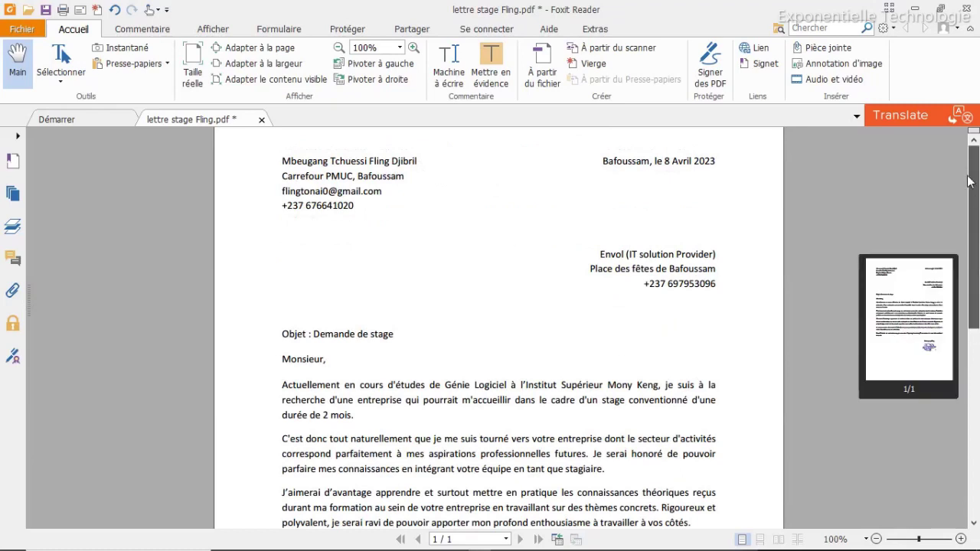
{"action": "left_click", "coordinate": [157, 30]}
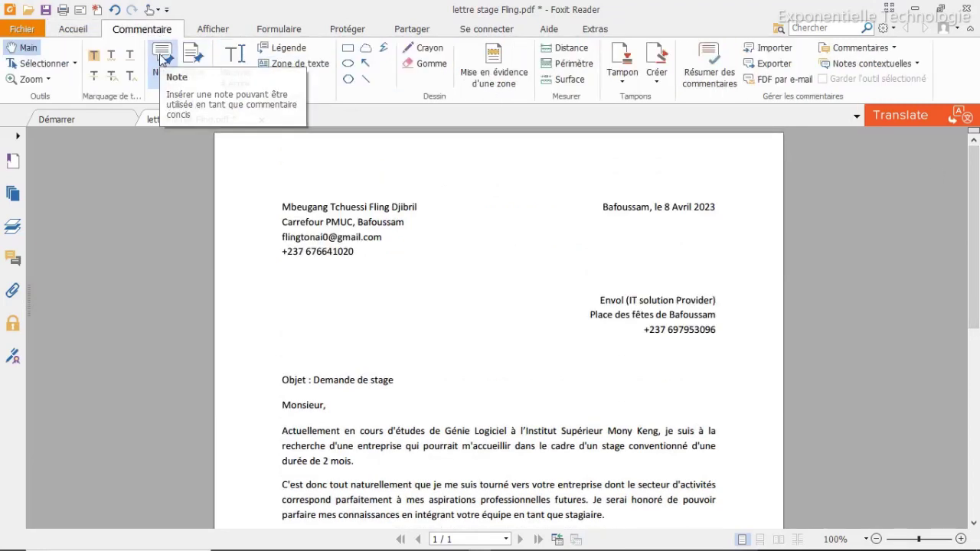
Draw a Zone de texte over the old signature and make its border white.
{"action": "left_click", "coordinate": [290, 66]}
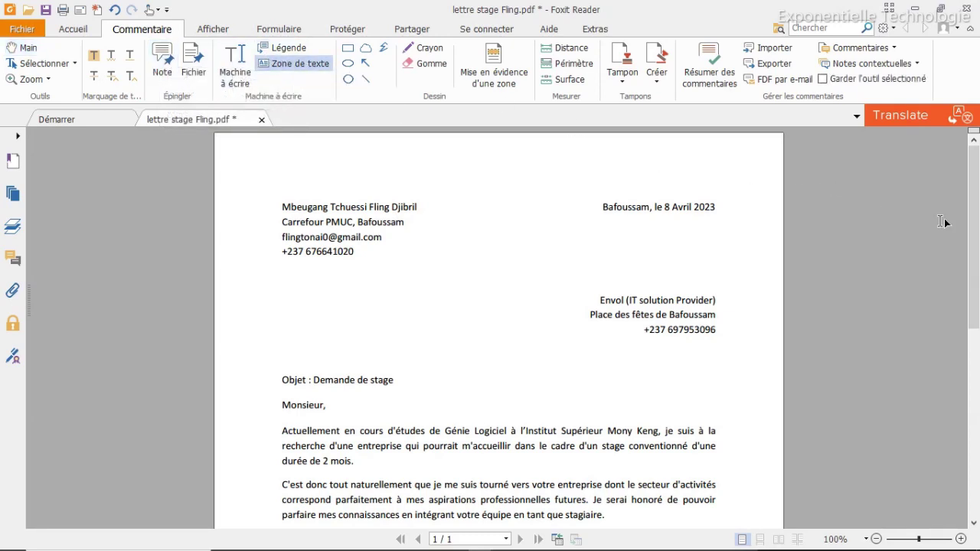
{"action": "left_click_drag", "start_coordinate": [979, 350], "coordinate": [979, 393]}
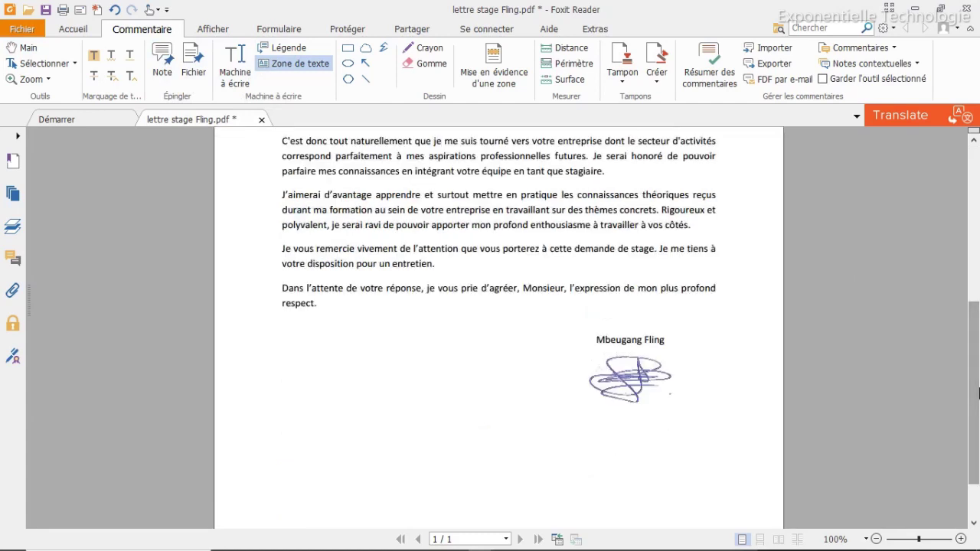
{"action": "left_click_drag", "start_coordinate": [571, 352], "coordinate": [681, 417]}
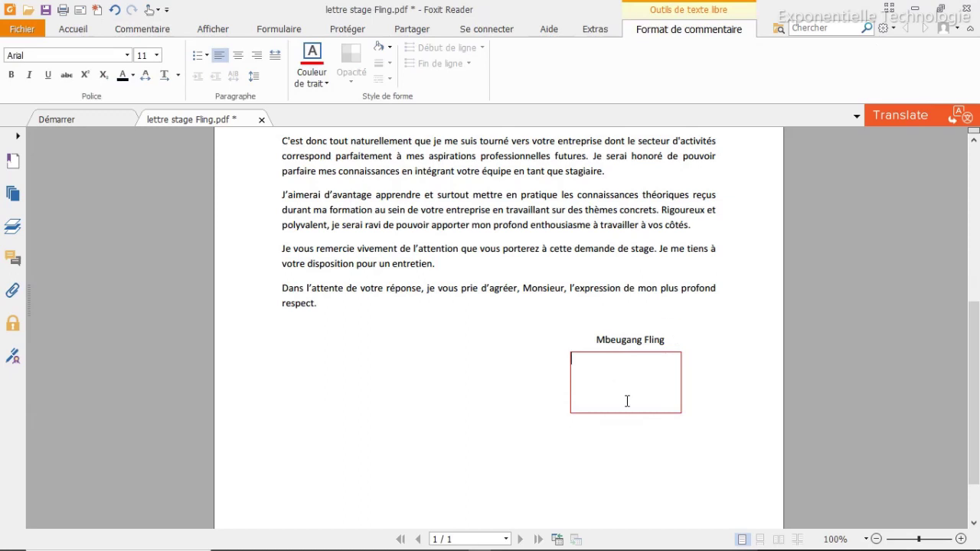
{"action": "left_click", "coordinate": [326, 82]}
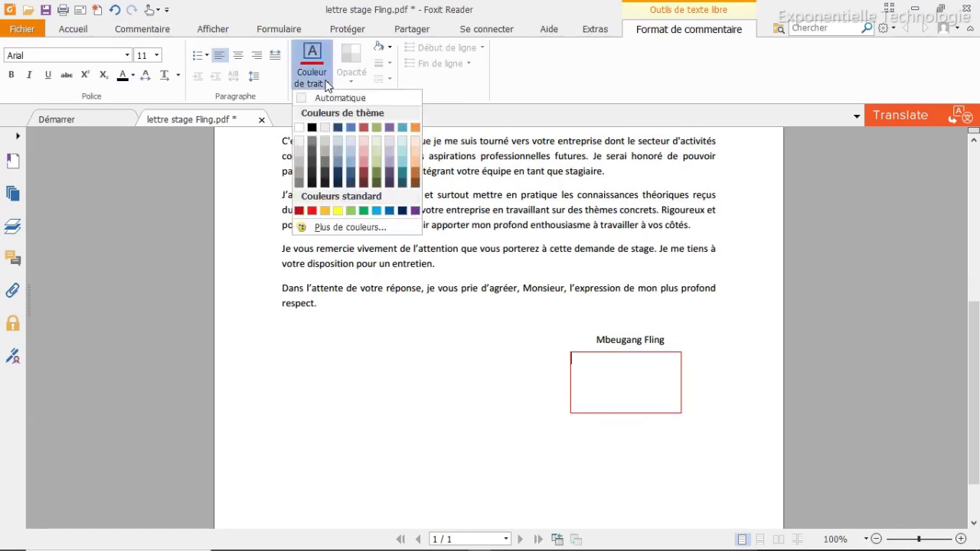
{"action": "left_click", "coordinate": [301, 129]}
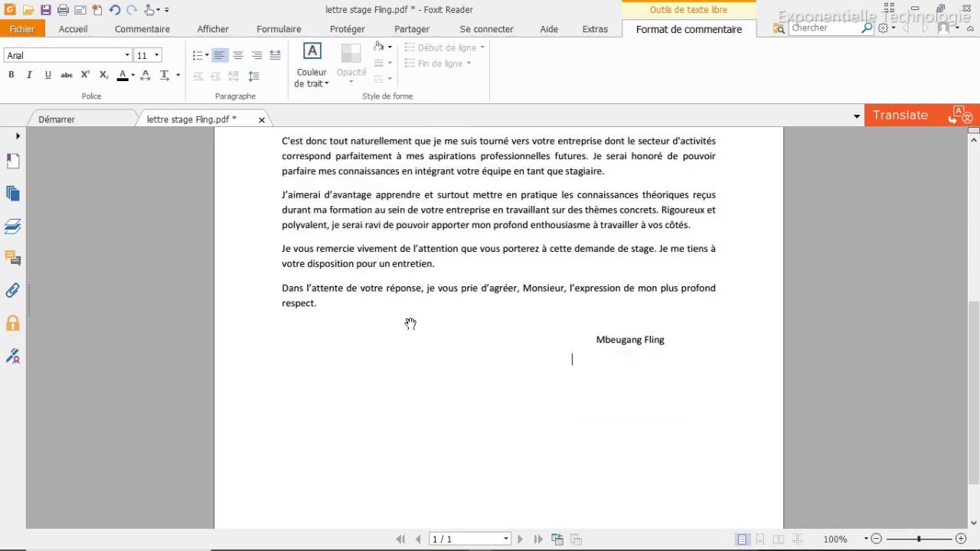
{"action": "left_click", "coordinate": [418, 382]}
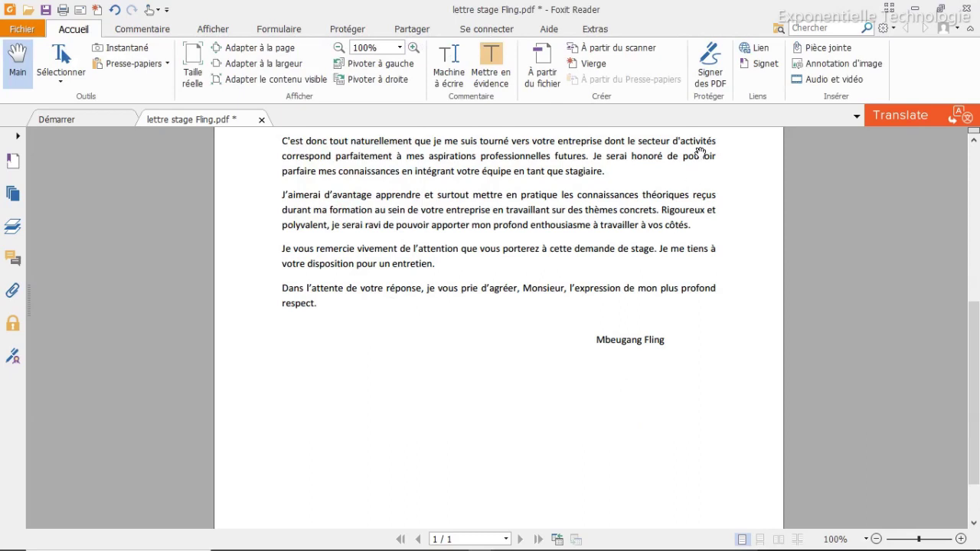
Start a new drawn signature under Signer des PDF, sketch a trial stroke, and erase it.
{"action": "left_click", "coordinate": [706, 85]}
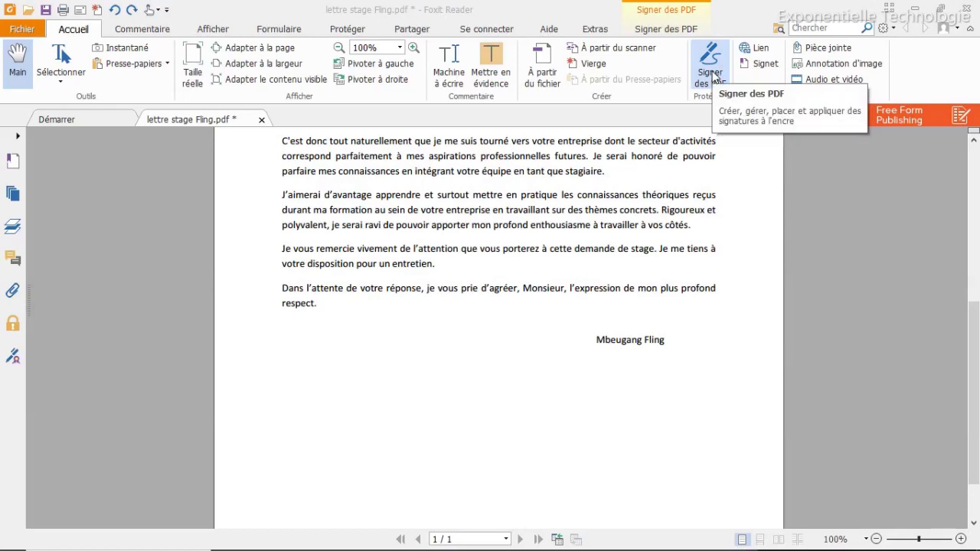
{"action": "left_click", "coordinate": [657, 31]}
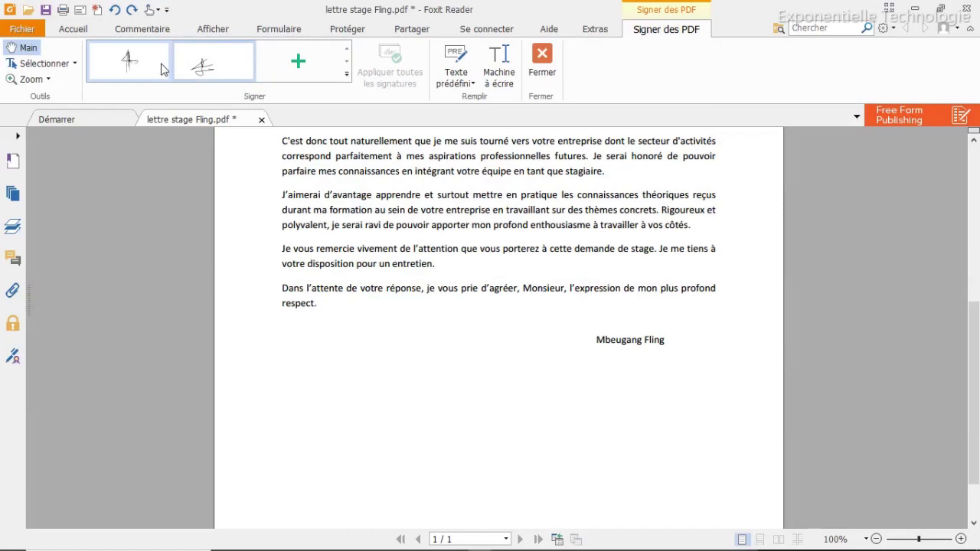
{"action": "left_click", "coordinate": [301, 67]}
{"action": "left_click", "coordinate": [375, 178]}
{"action": "mouse_move", "coordinate": [523, 244]}
{"action": "left_mouse_down"}
{"action": "mouse_move", "coordinate": [511, 250]}
{"action": "mouse_move", "coordinate": [571, 240]}
{"action": "mouse_move", "coordinate": [517, 247]}
{"action": "left_mouse_up"}
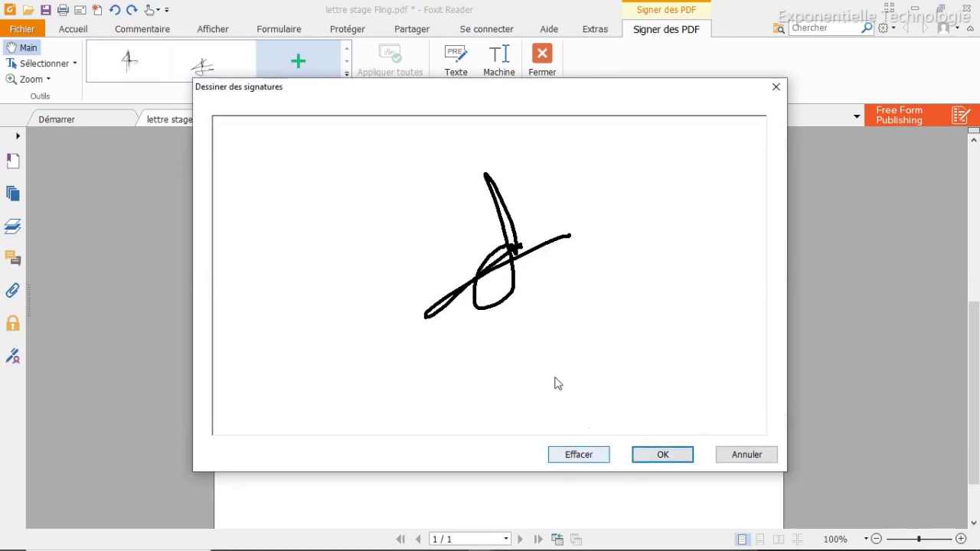
{"action": "left_click", "coordinate": [576, 456]}
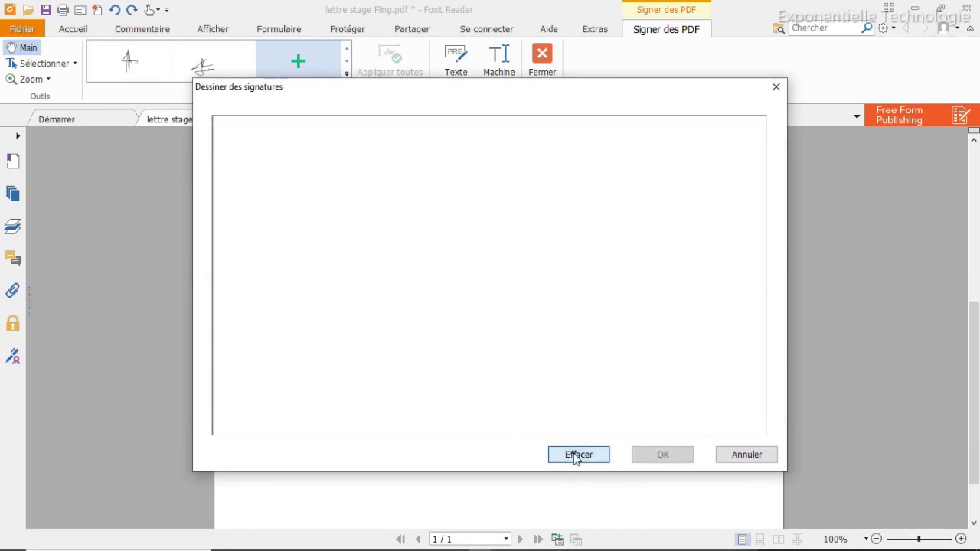
{"action": "left_click", "coordinate": [487, 330]}
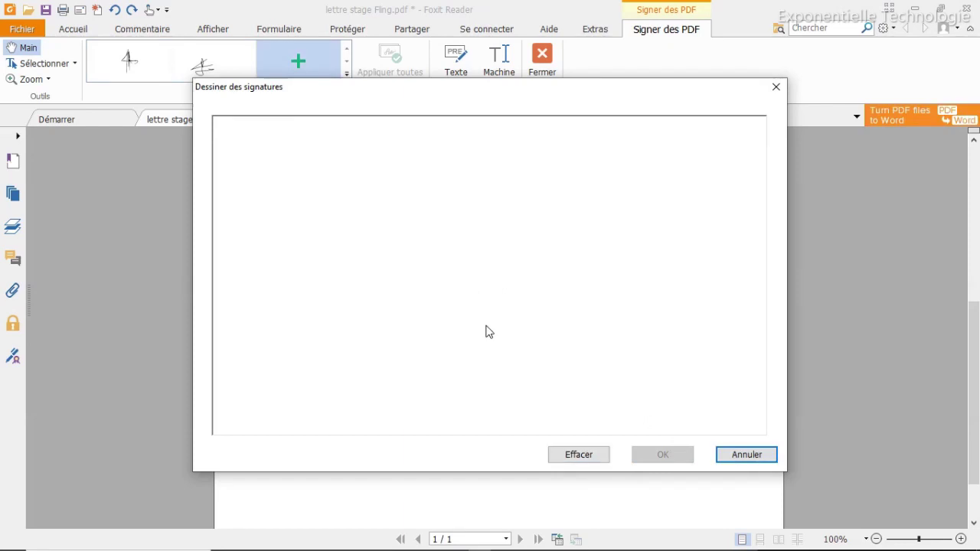
Import the image IMG_20230425_055224 (1) as a new Foxit signature and save it.
{"action": "left_click", "coordinate": [734, 458]}
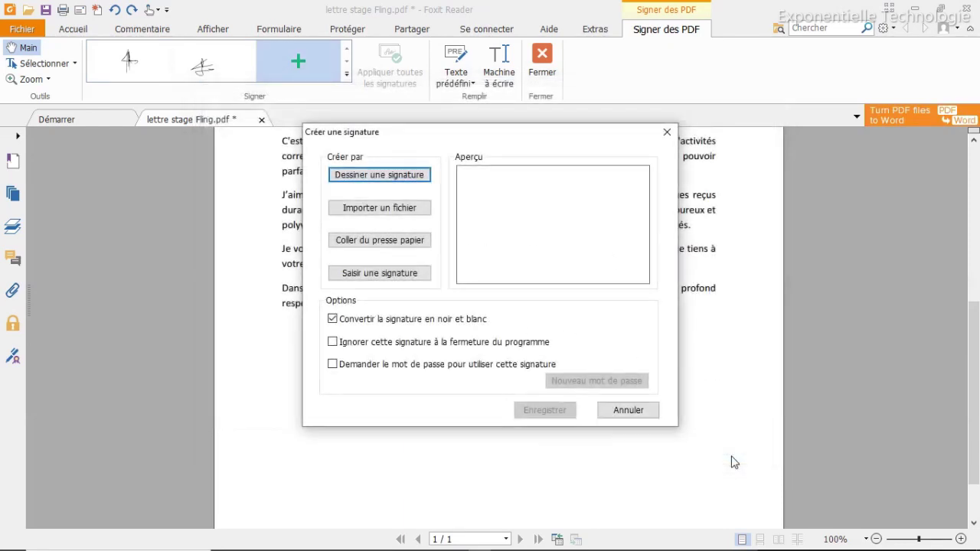
{"action": "left_click", "coordinate": [363, 215]}
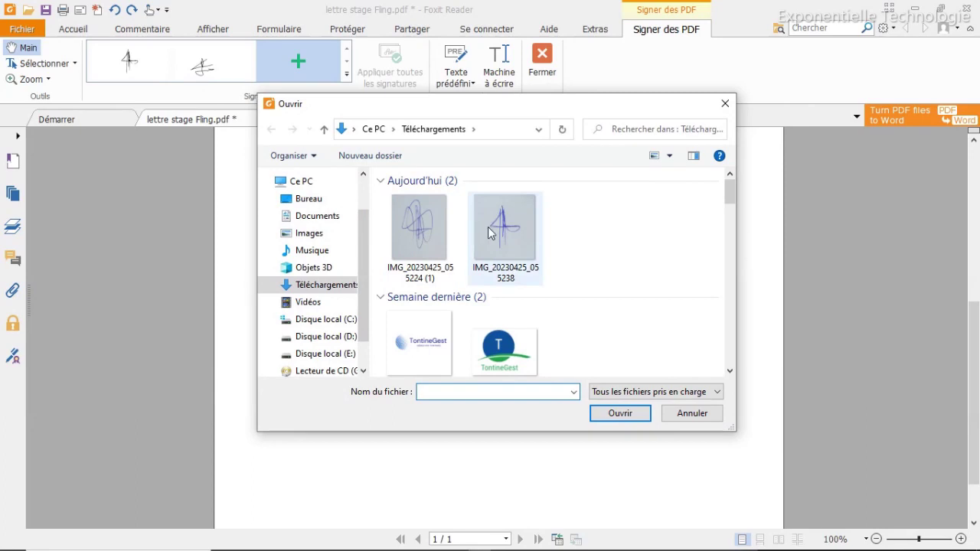
{"action": "left_click", "coordinate": [425, 230]}
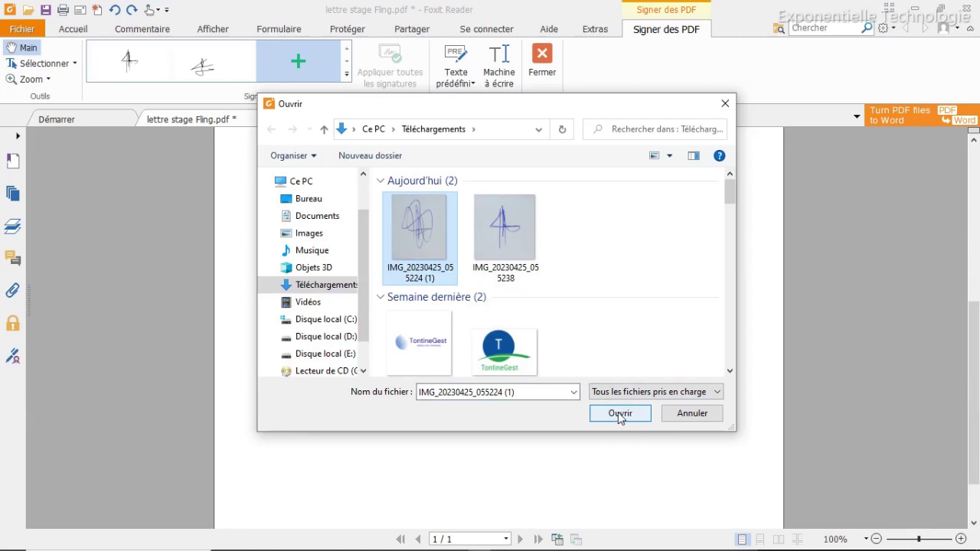
{"action": "left_click", "coordinate": [619, 418]}
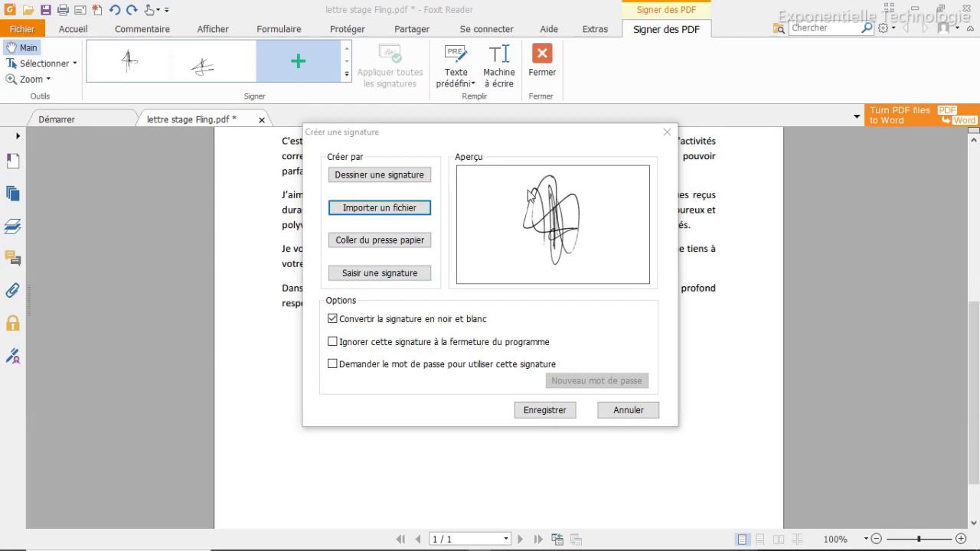
{"action": "left_click", "coordinate": [541, 414]}
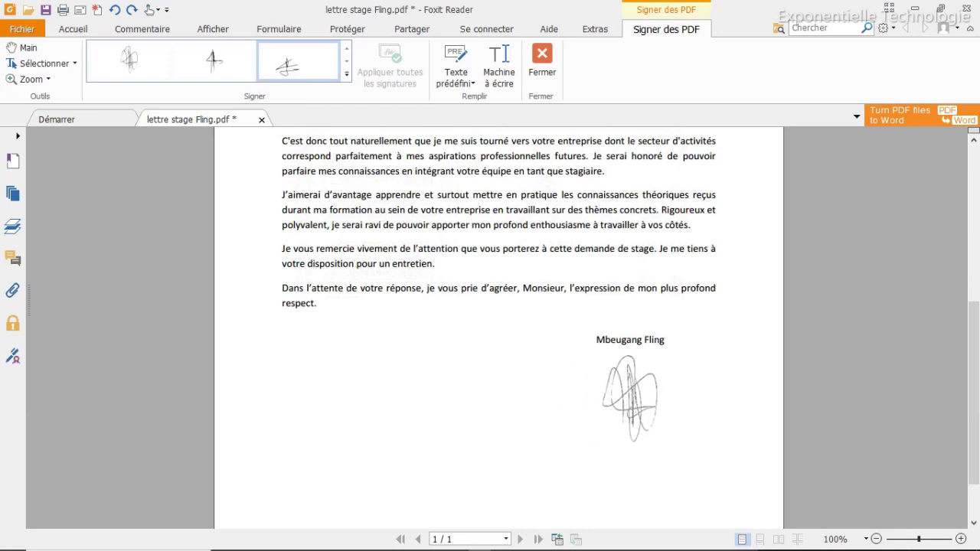
Stamp the imported signature beneath the sender's name, shrink it slightly and shift it right.
{"action": "left_click", "coordinate": [631, 403]}
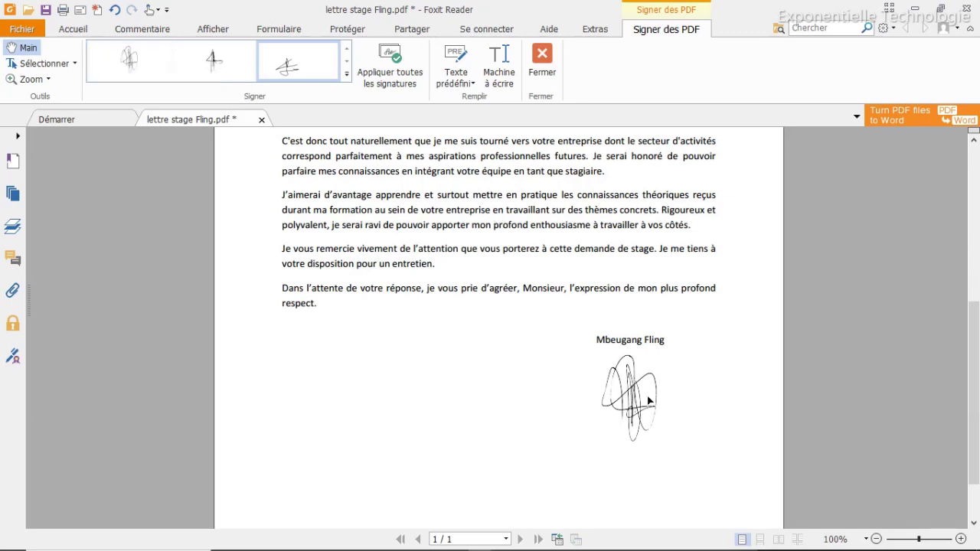
{"action": "scroll", "coordinate": [703, 392], "scroll_direction": "down", "scroll_amount": 1}
{"action": "left_click", "coordinate": [634, 344]}
{"action": "key", "text": "alt"}
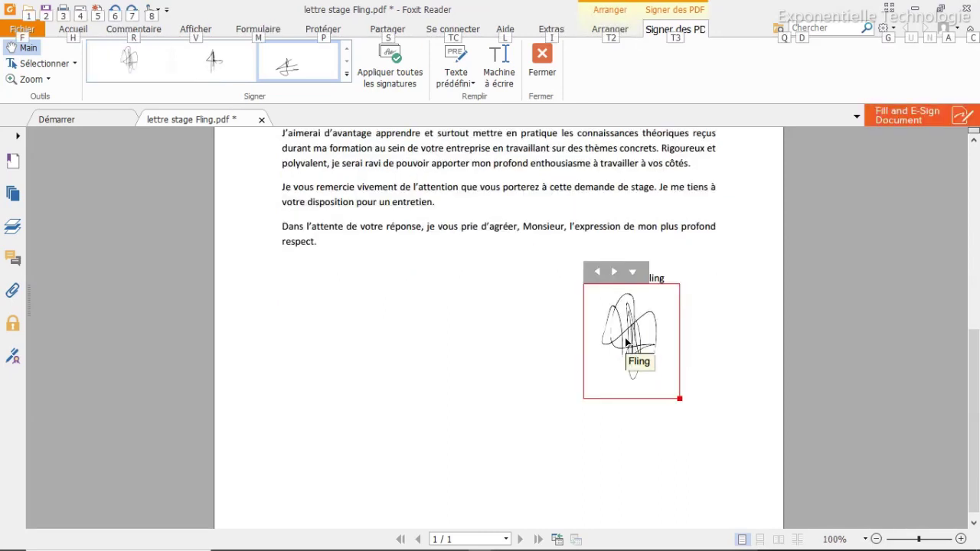
{"action": "left_click_drag", "start_coordinate": [680, 398], "coordinate": [683, 384]}
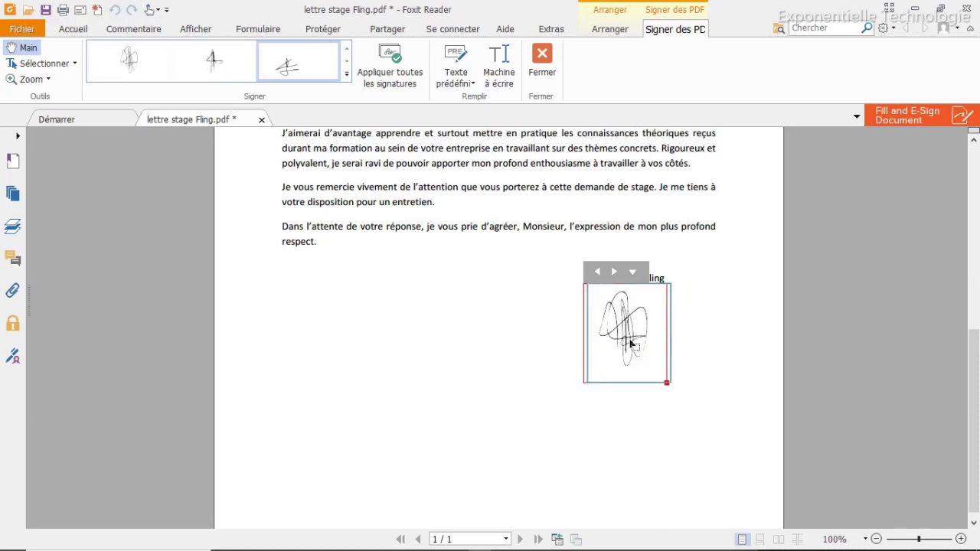
{"action": "left_click_drag", "start_coordinate": [626, 343], "coordinate": [631, 344]}
{"action": "left_click", "coordinate": [319, 153]}
{"action": "scroll", "coordinate": [320, 152], "scroll_direction": "up", "scroll_amount": 2}
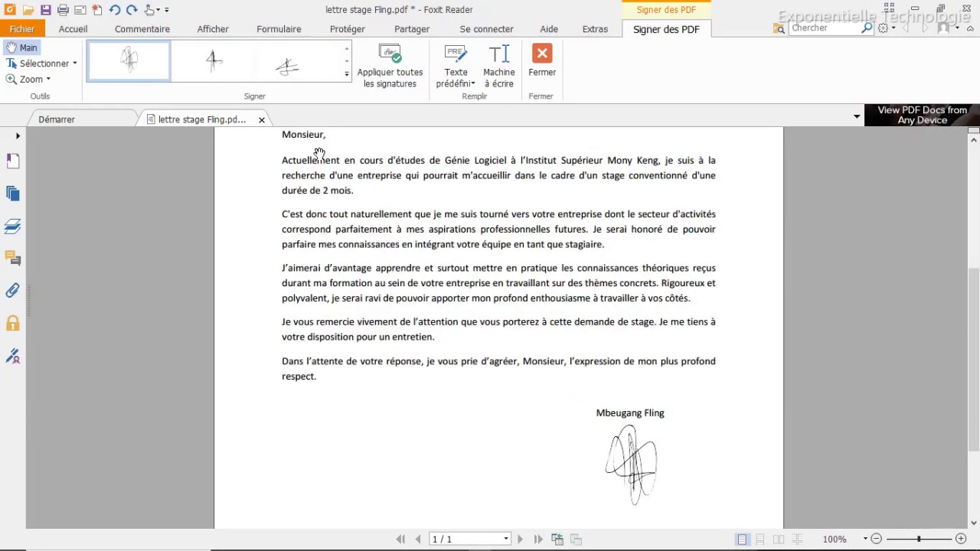
{"action": "key", "text": "alt+Tab"}
{"action": "left_click", "coordinate": [440, 358]}
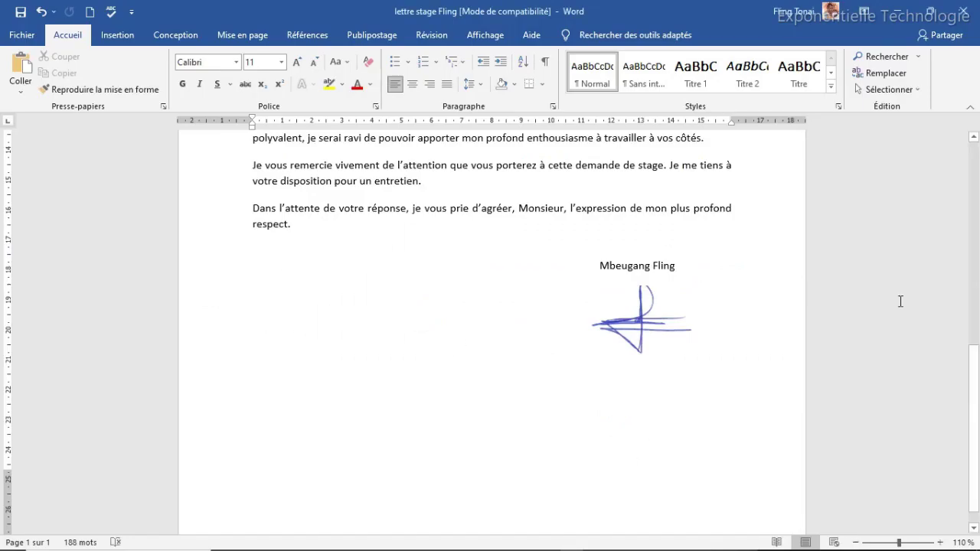
{"action": "mouse_move", "coordinate": [974, 387]}
{"action": "left_mouse_down"}
{"action": "mouse_move", "coordinate": [963, 205]}
{"action": "mouse_move", "coordinate": [950, 402]}
{"action": "left_mouse_up"}
{"action": "key", "text": "alt+Tab"}
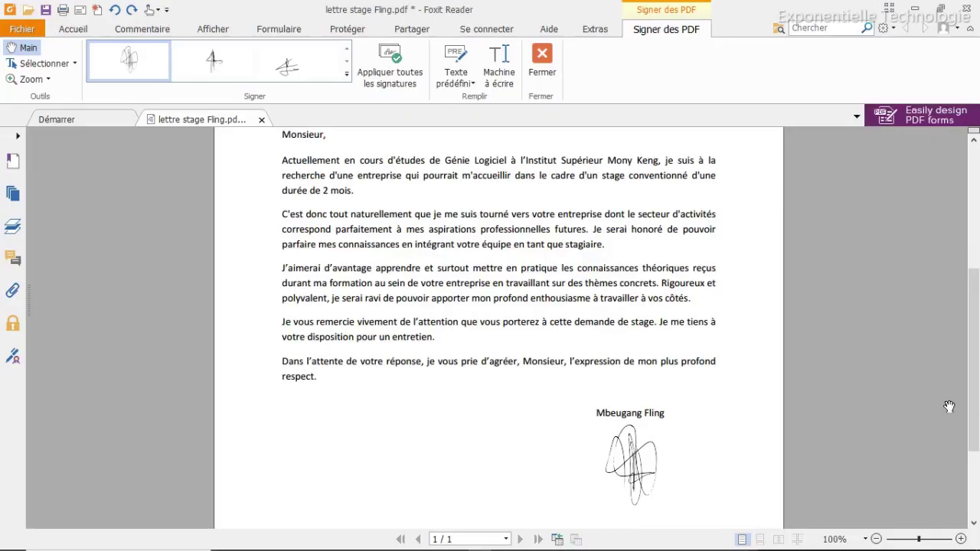